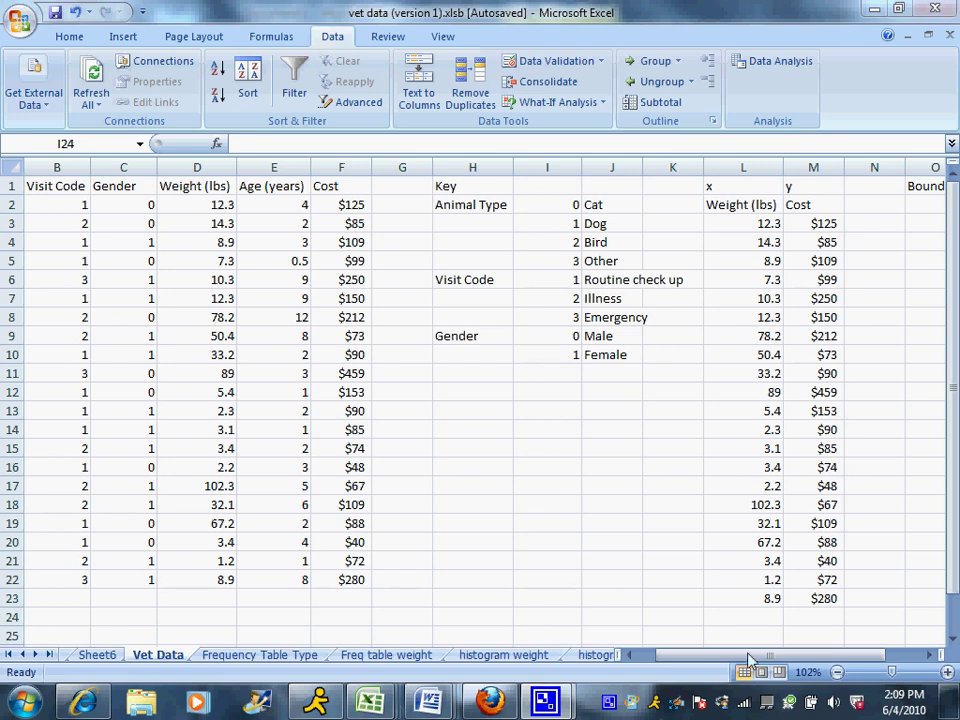
- Examine the key's codes for animal type, visit code and gender beside the vet data
{"action": "left_click_drag", "start_coordinate": [750, 658], "coordinate": [693, 658]}
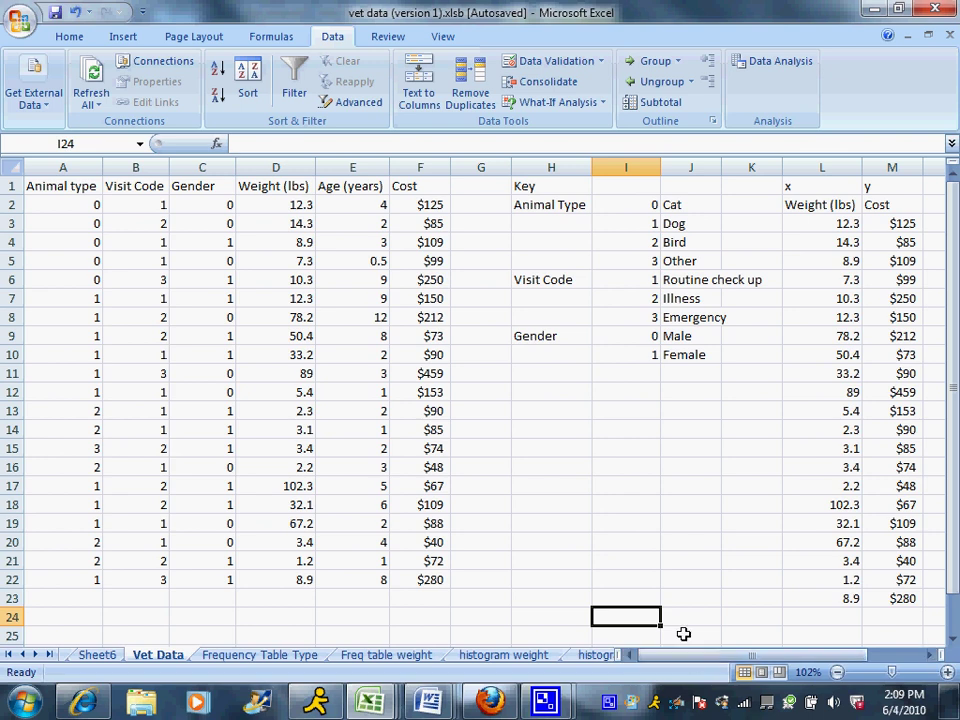
{"action": "left_click", "coordinate": [222, 205]}
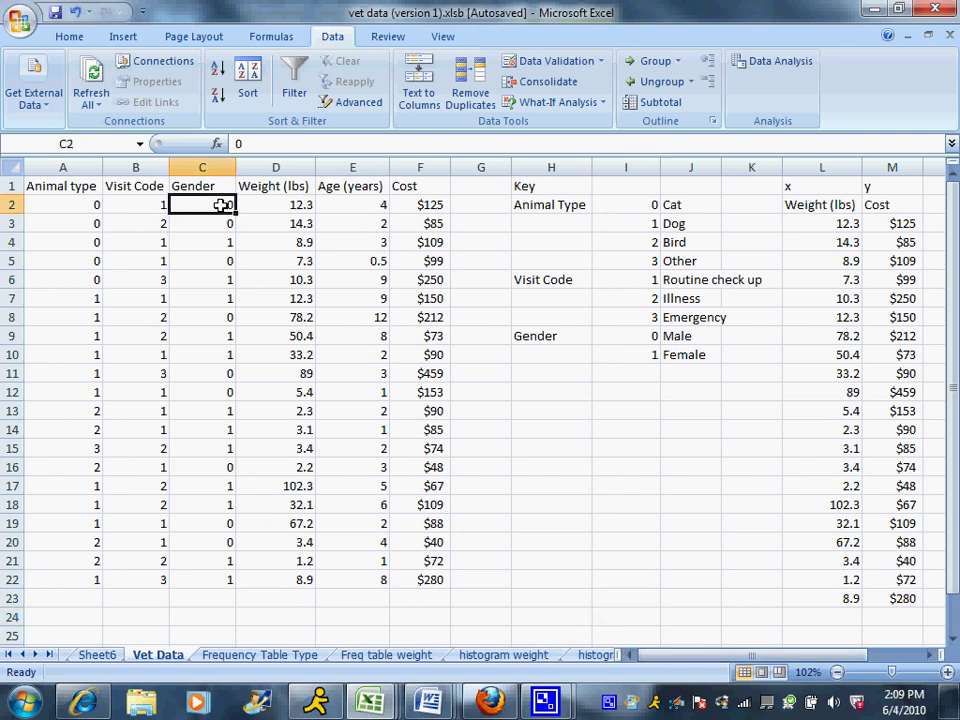
{"action": "left_click", "coordinate": [666, 206]}
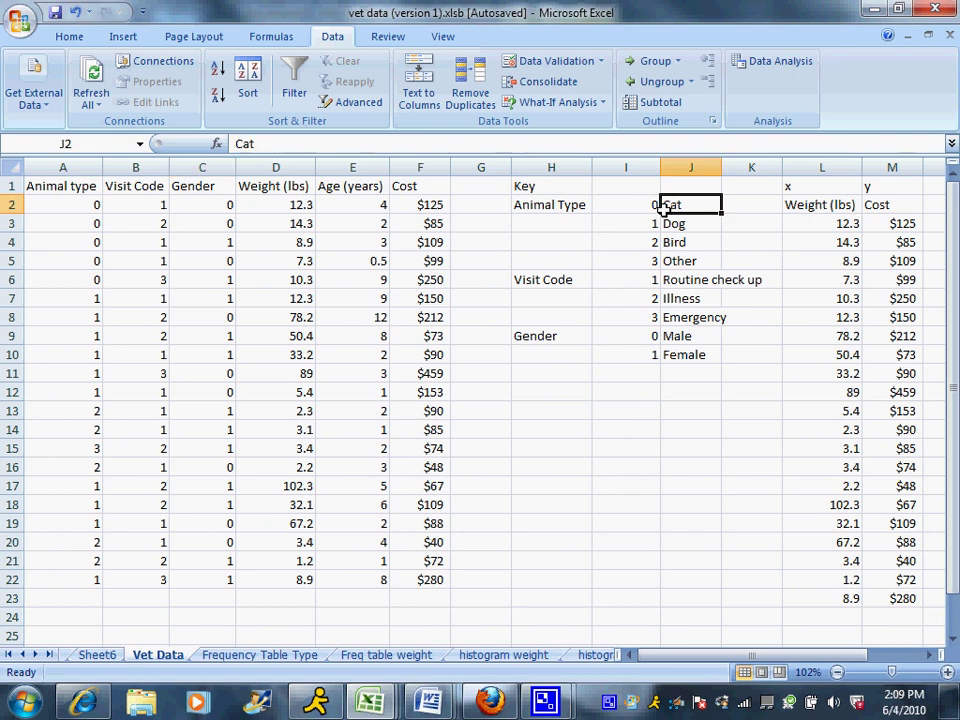
{"action": "left_click", "coordinate": [653, 206]}
{"action": "left_click", "coordinate": [676, 205]}
{"action": "left_click", "coordinate": [656, 222]}
{"action": "left_click", "coordinate": [652, 243]}
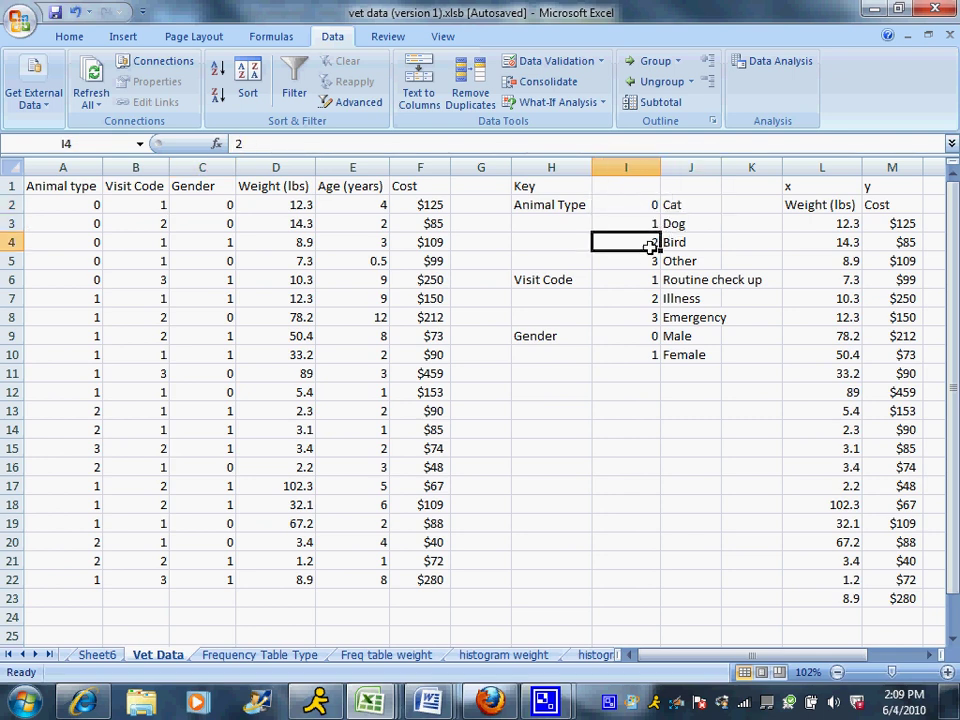
{"action": "left_click", "coordinate": [648, 261]}
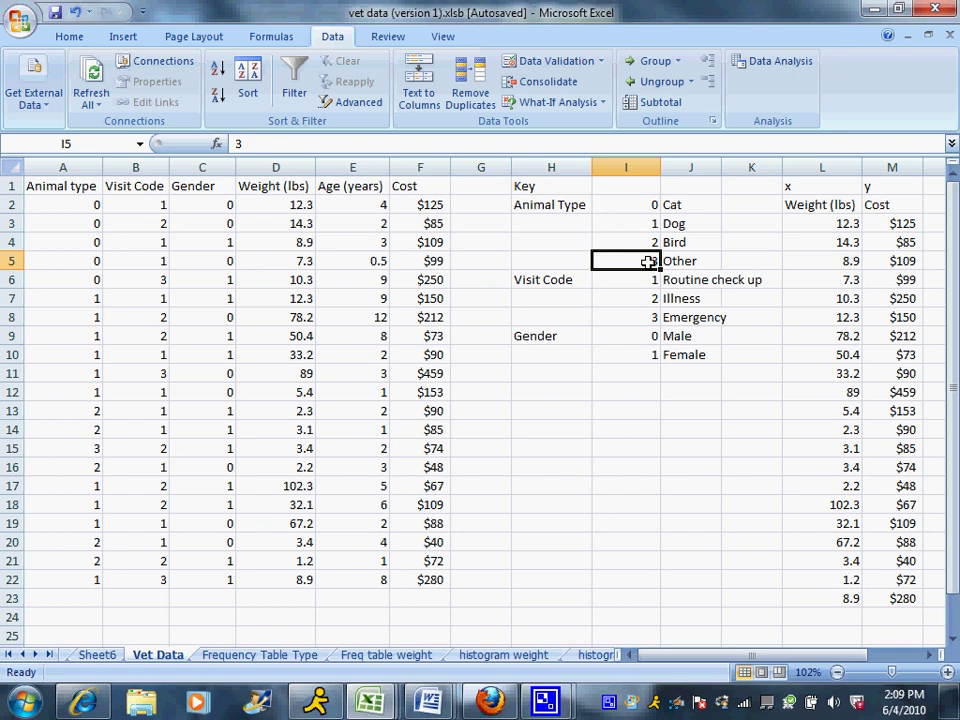
{"action": "left_click", "coordinate": [648, 280]}
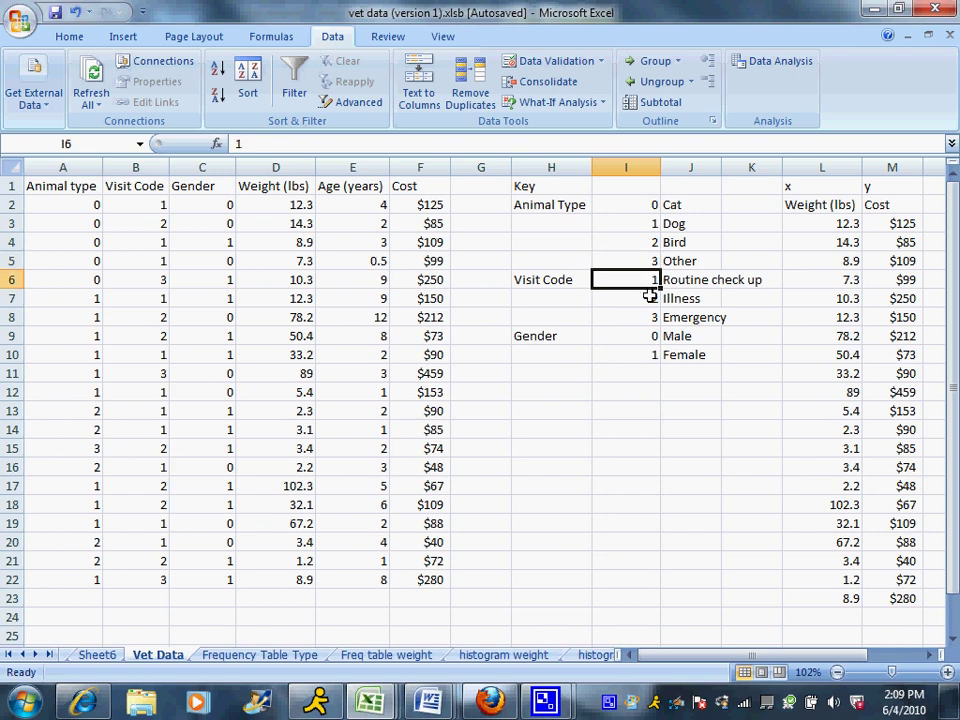
{"action": "left_click", "coordinate": [648, 298]}
{"action": "left_click", "coordinate": [650, 317]}
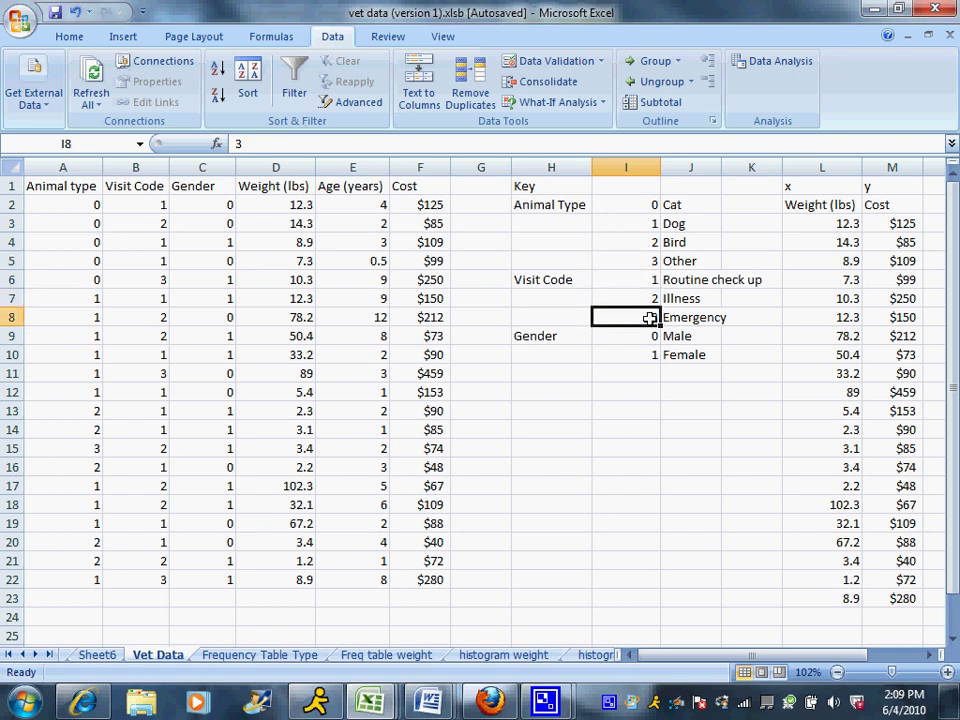
{"action": "left_click", "coordinate": [649, 336]}
{"action": "left_click", "coordinate": [649, 354]}
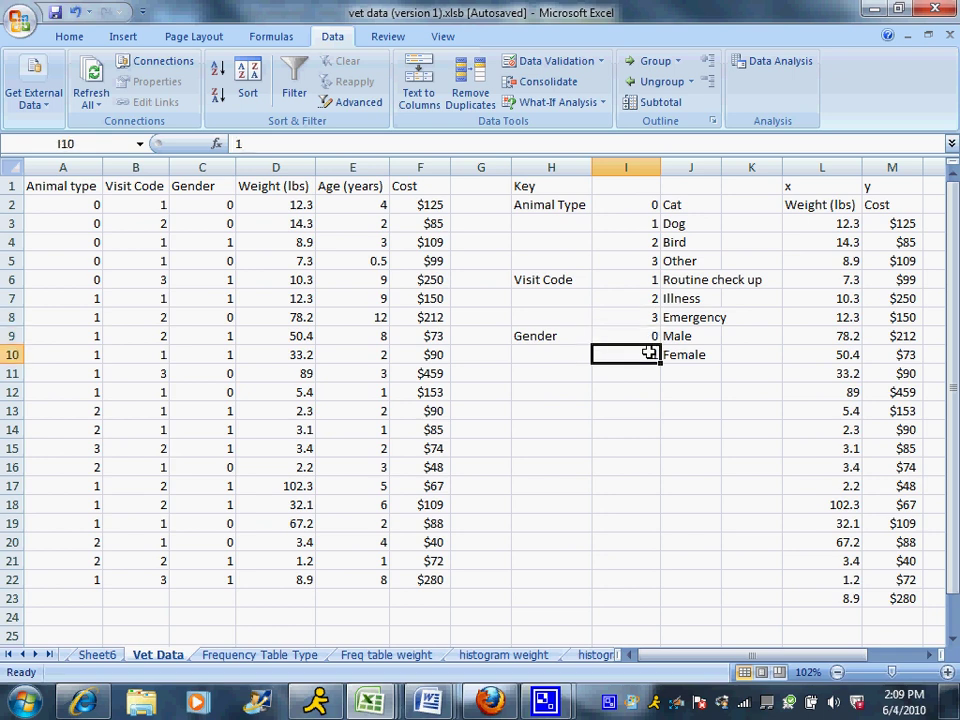
- Fill the Animal type, Visit Code and Gender header cells (A1:C1) with light green
{"action": "left_click", "coordinate": [60, 185]}
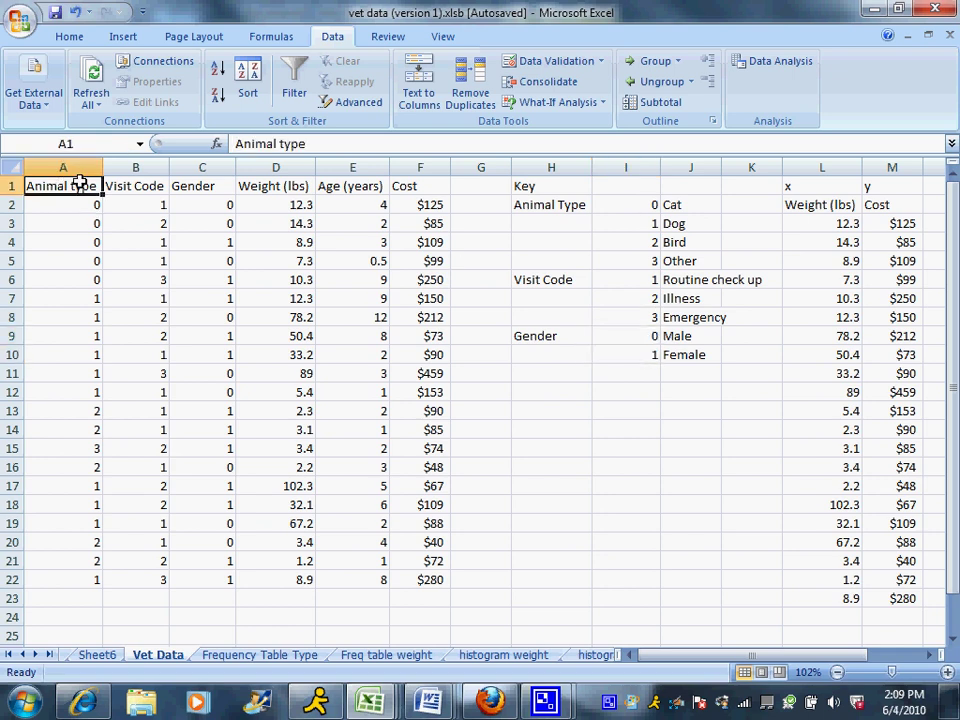
{"action": "left_click_drag", "start_coordinate": [80, 182], "coordinate": [180, 184]}
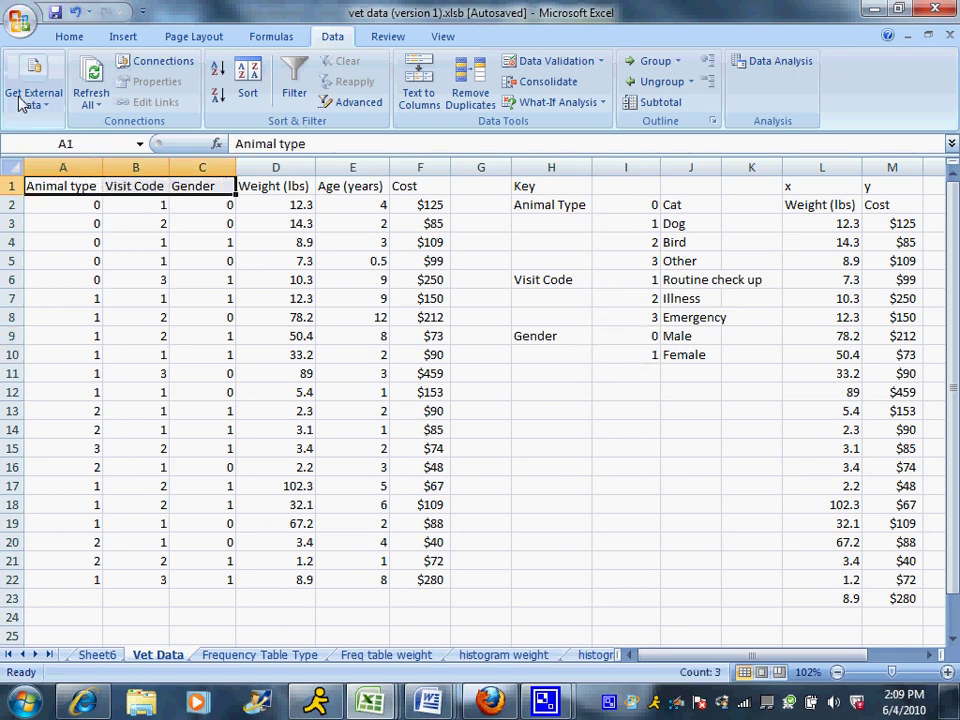
{"action": "left_click", "coordinate": [70, 36]}
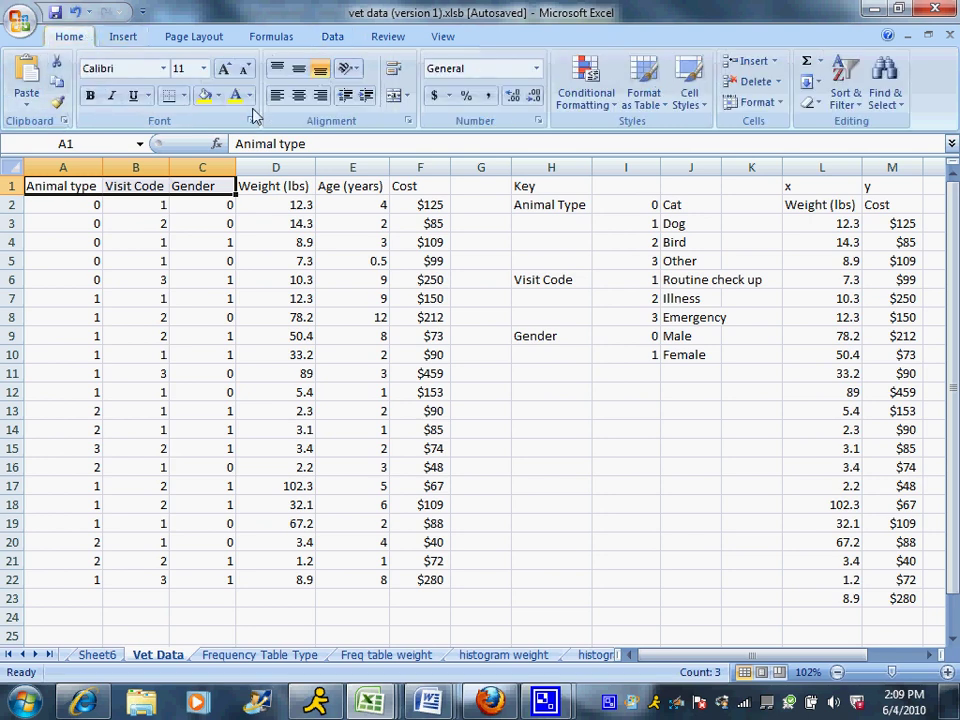
{"action": "left_click", "coordinate": [217, 96]}
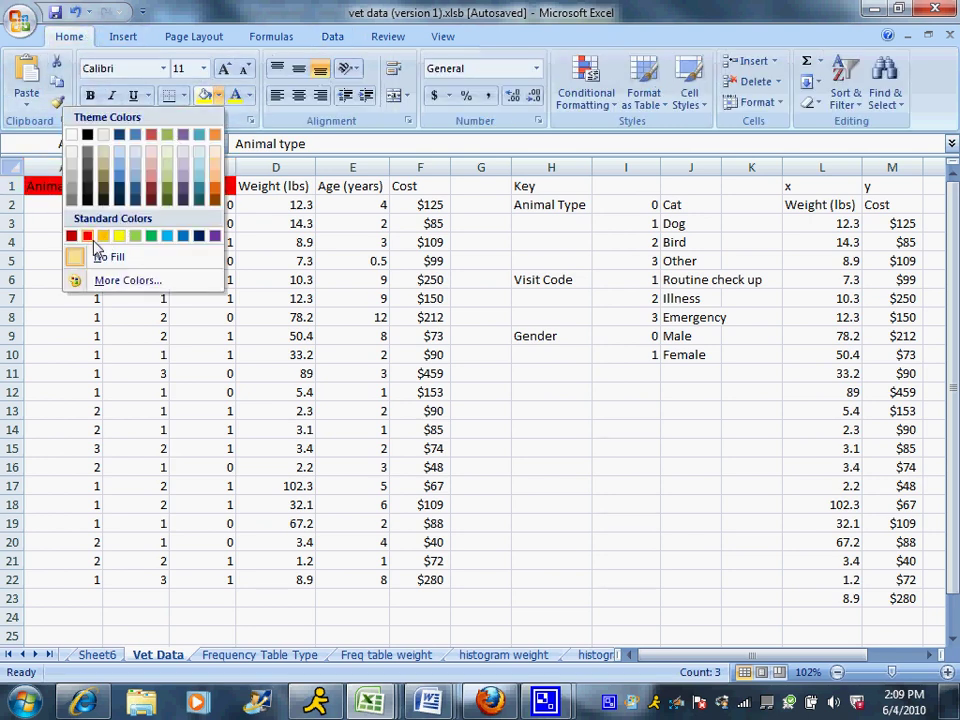
{"action": "left_click", "coordinate": [135, 236]}
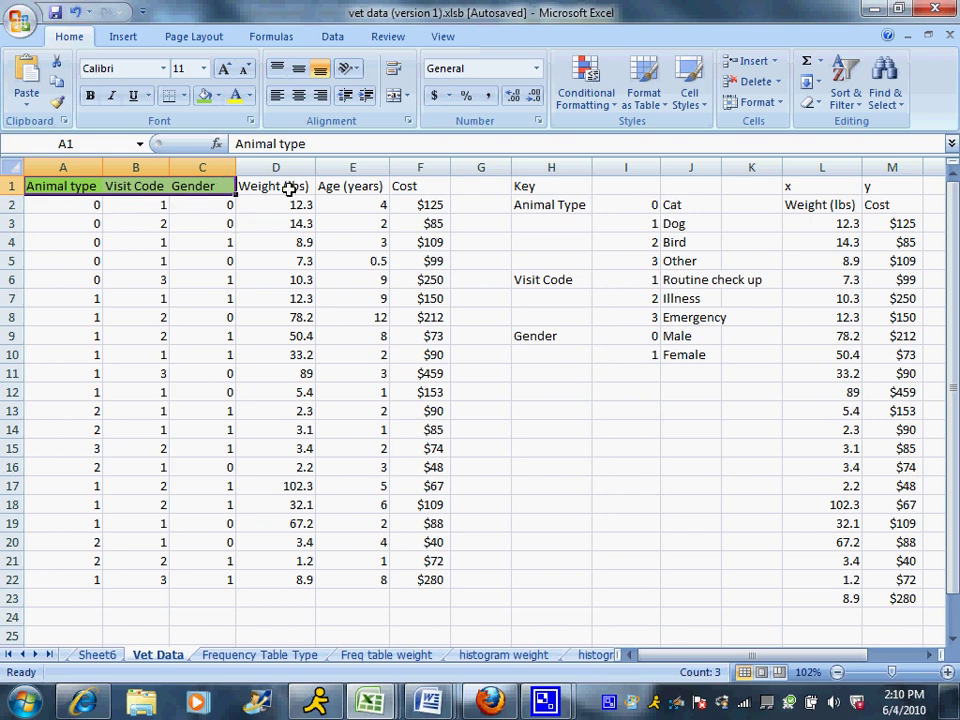
- Fill the Weight (lbs), Age (years) and Cost header cells (D1:F1) with light blue
{"action": "mouse_move", "coordinate": [281, 186]}
{"action": "left_mouse_down"}
{"action": "mouse_move", "coordinate": [321, 200]}
{"action": "mouse_move", "coordinate": [410, 187]}
{"action": "left_mouse_up"}
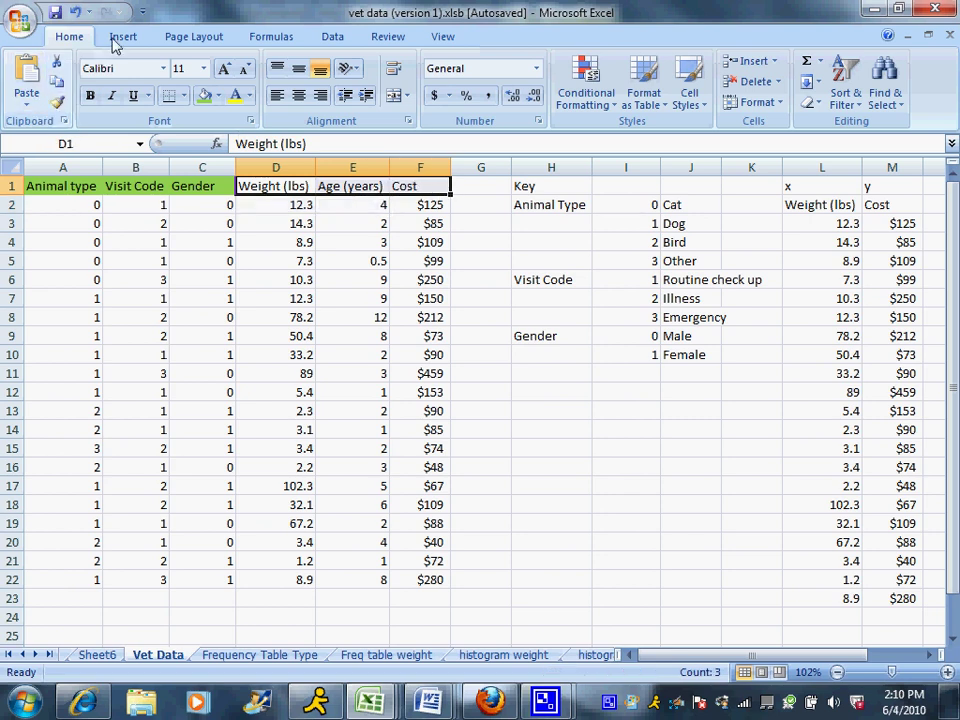
{"action": "left_click", "coordinate": [22, 22]}
{"action": "left_click", "coordinate": [501, 209]}
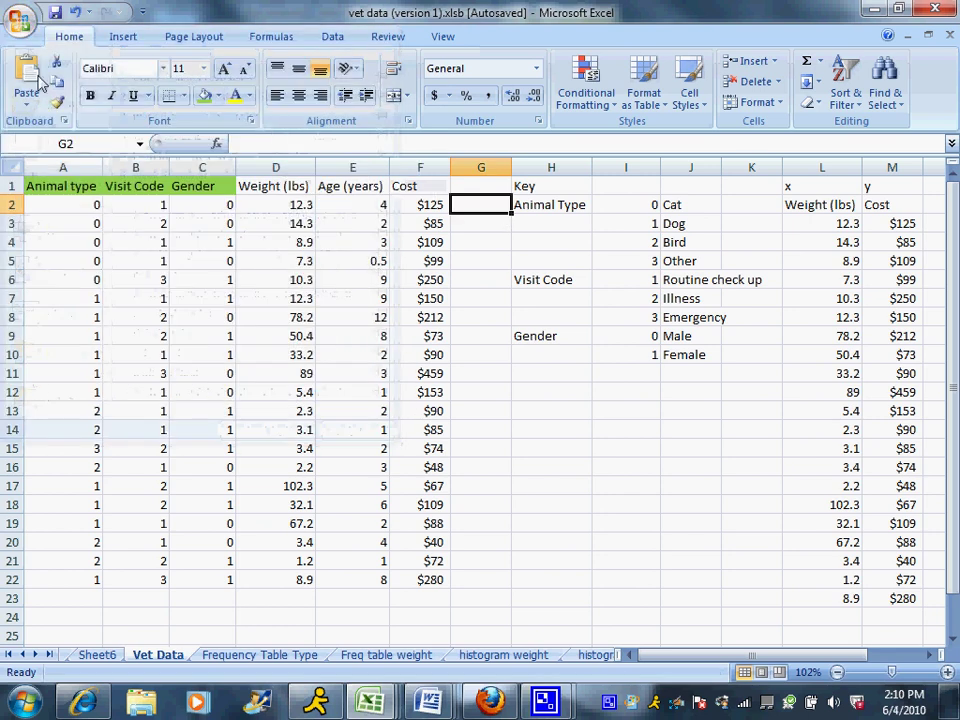
{"action": "left_click_drag", "start_coordinate": [433, 193], "coordinate": [285, 182]}
{"action": "left_click", "coordinate": [217, 96]}
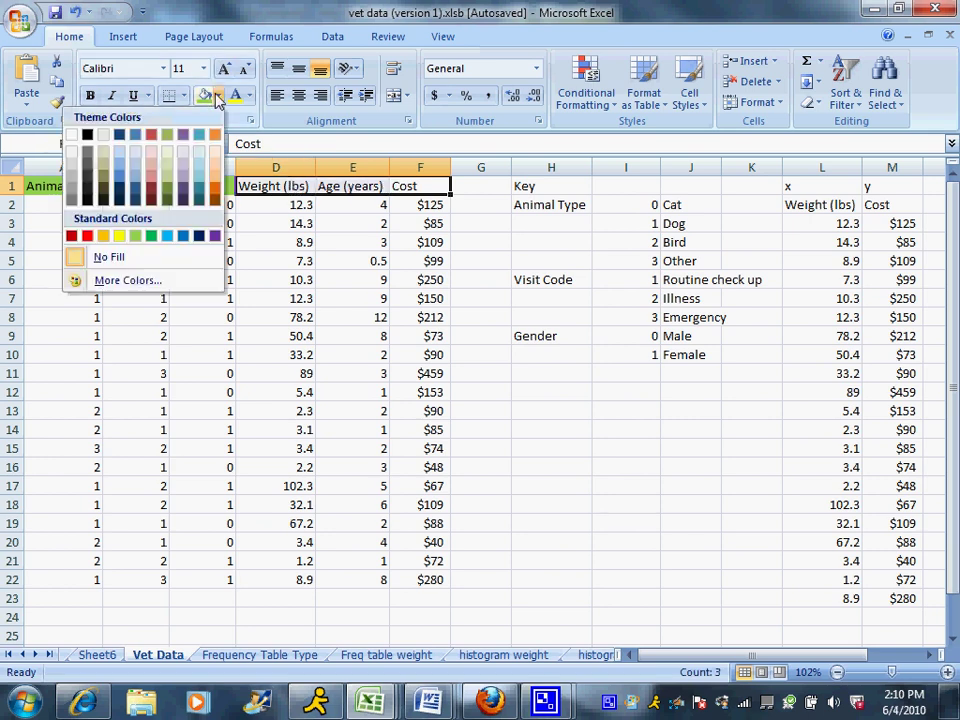
{"action": "left_click", "coordinate": [165, 237]}
{"action": "right_click", "coordinate": [576, 386]}
{"action": "left_click", "coordinate": [607, 392]}
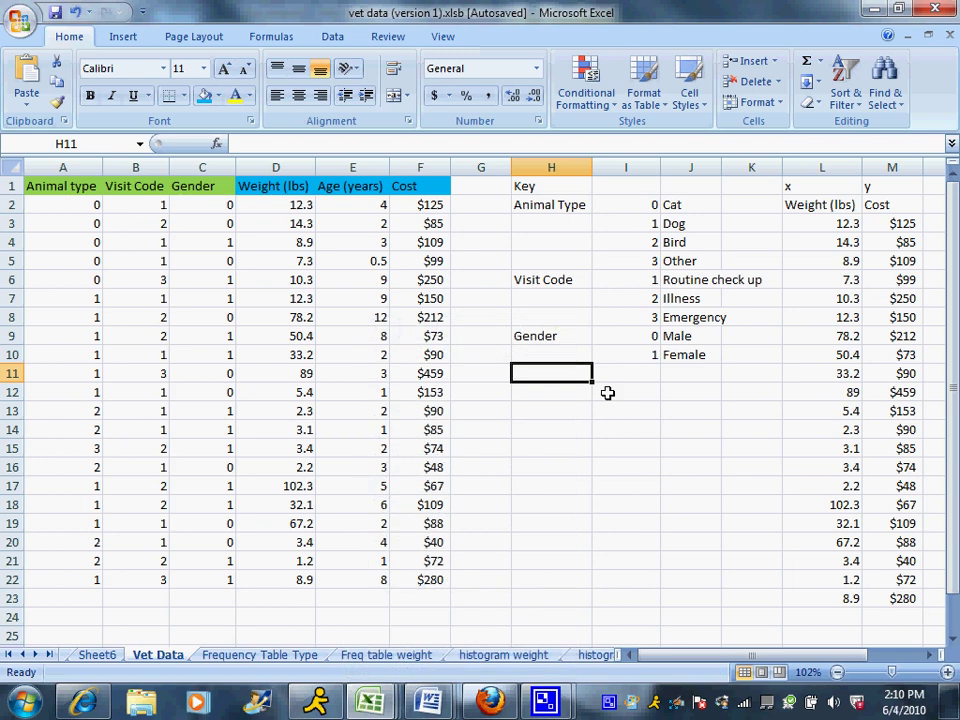
{"action": "left_click", "coordinate": [607, 392]}
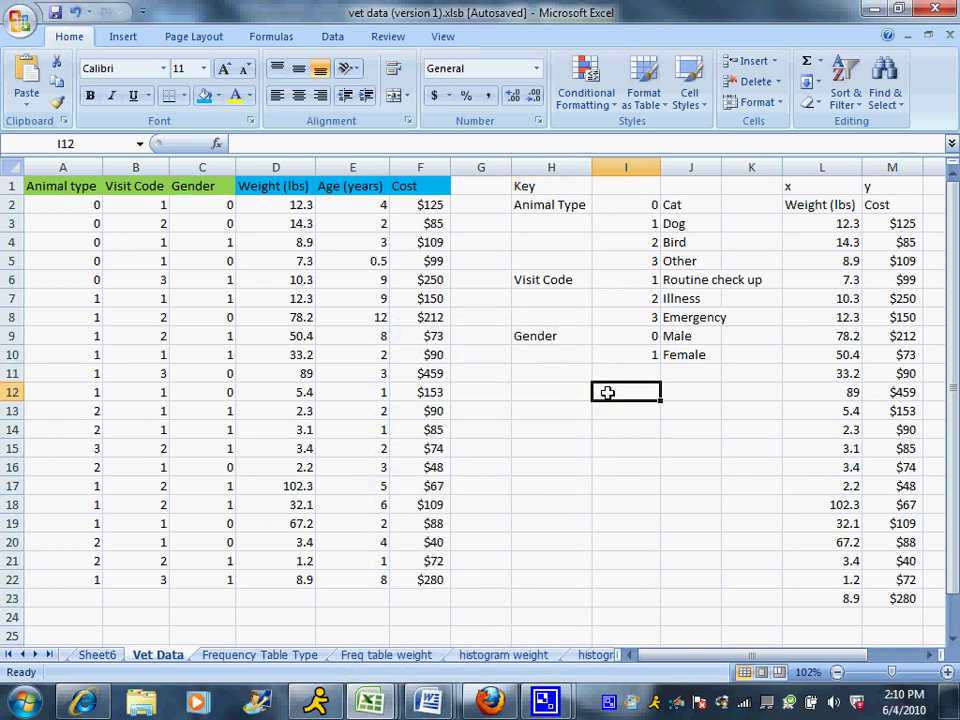
- Enter the heading Types in H13 with the categories Cats, Dogs, Birds and Other in the cells below it
{"action": "left_click", "coordinate": [552, 410]}
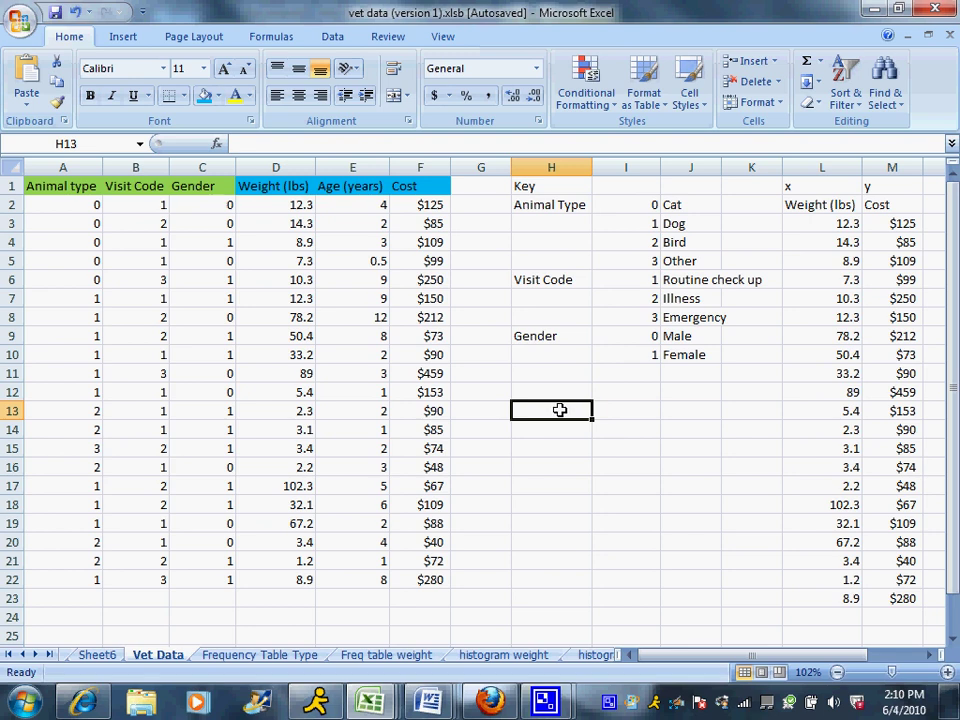
{"action": "type", "text": "Types"}
{"action": "key", "text": "Return"}
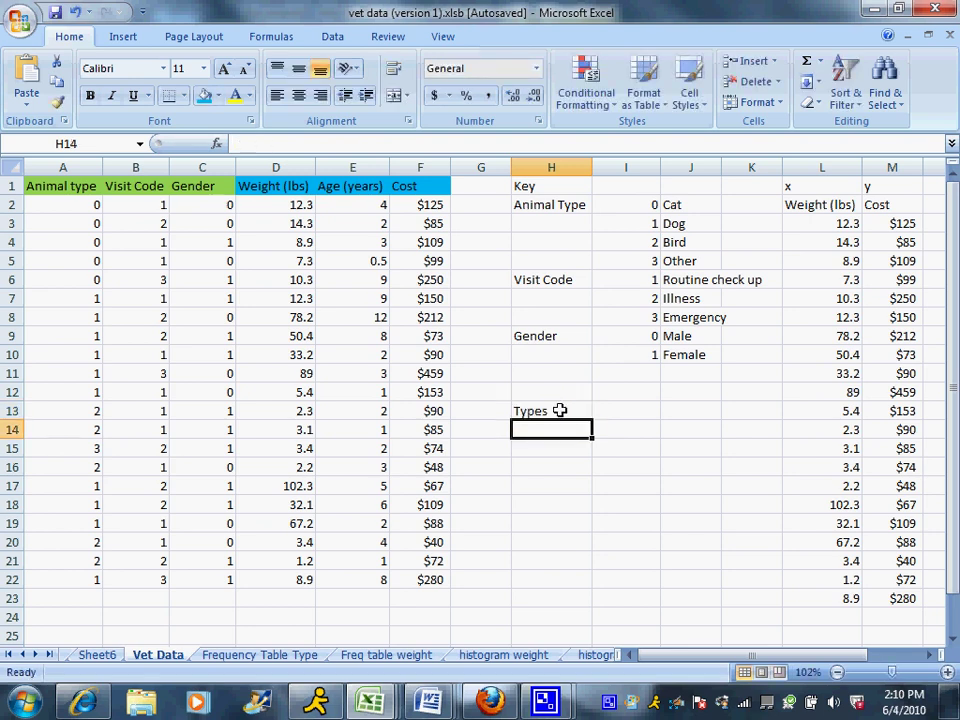
{"action": "type", "text": "Cats"}
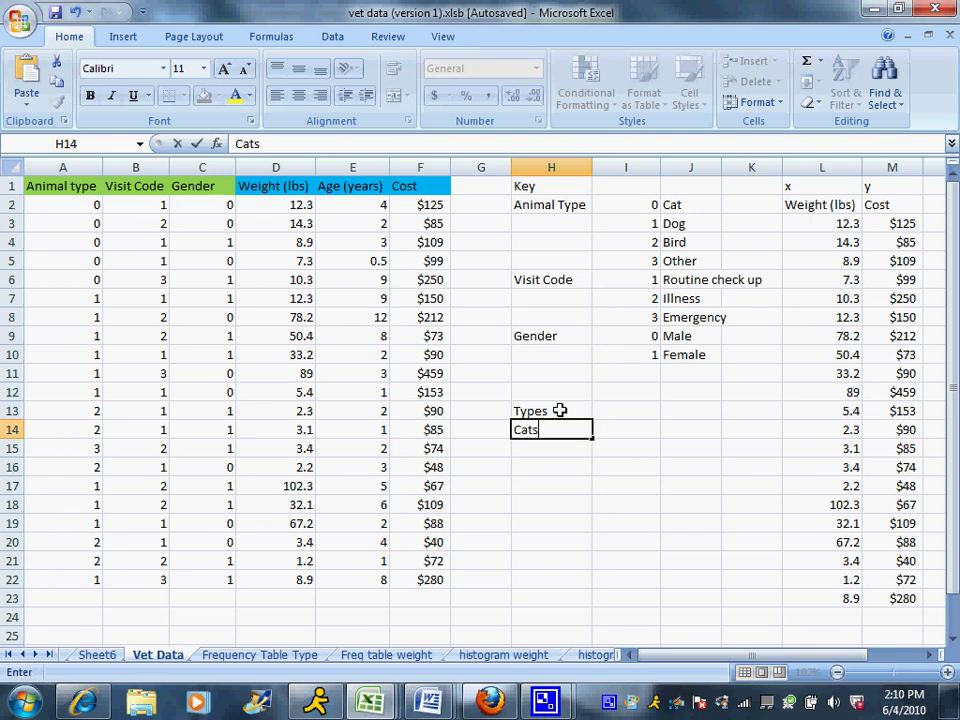
{"action": "key", "text": "Return"}
{"action": "type", "text": "Dogs"}
{"action": "key", "text": "Return"}
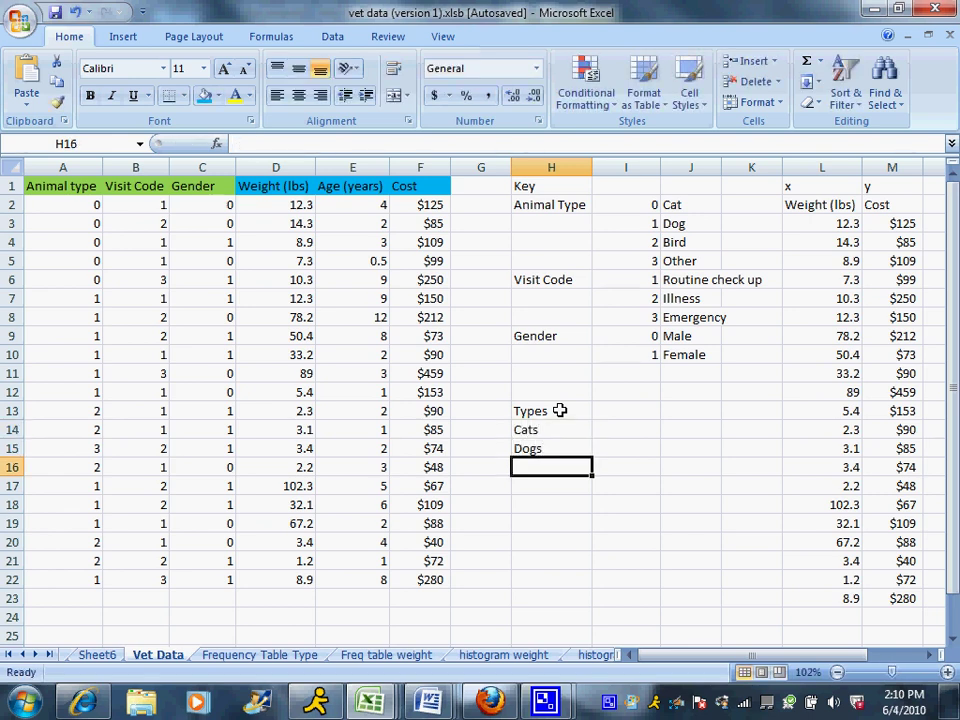
{"action": "type", "text": "Birds"}
{"action": "key", "text": "Return"}
{"action": "type", "text": "Other"}
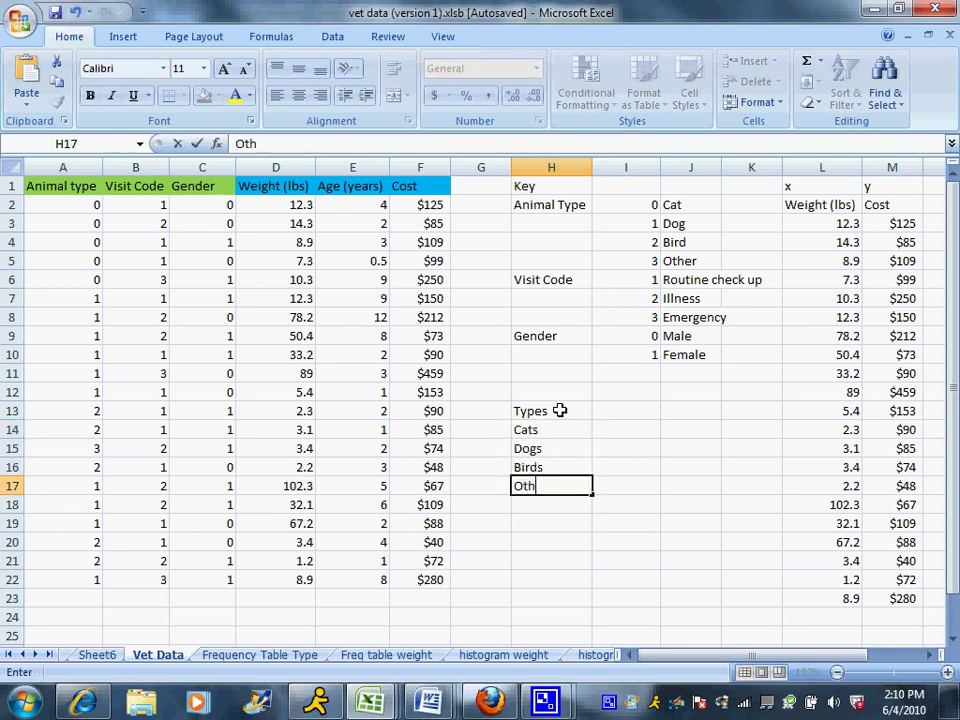
- Enter the heading Frequency in I13, beside the Types heading
{"action": "left_click", "coordinate": [621, 416]}
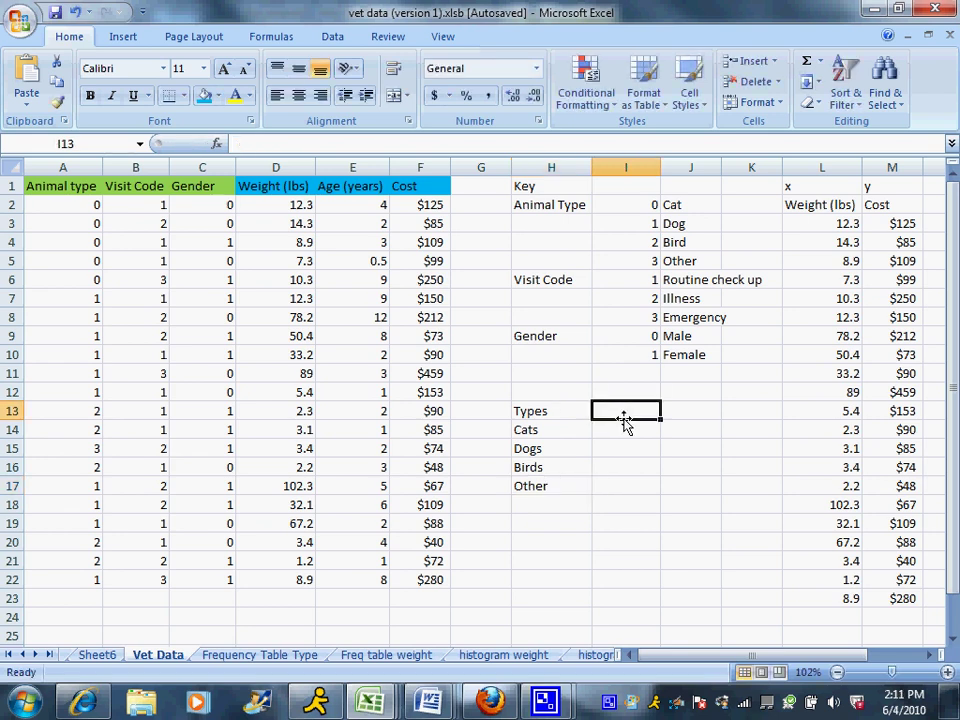
{"action": "type", "text": "Frequenc"}
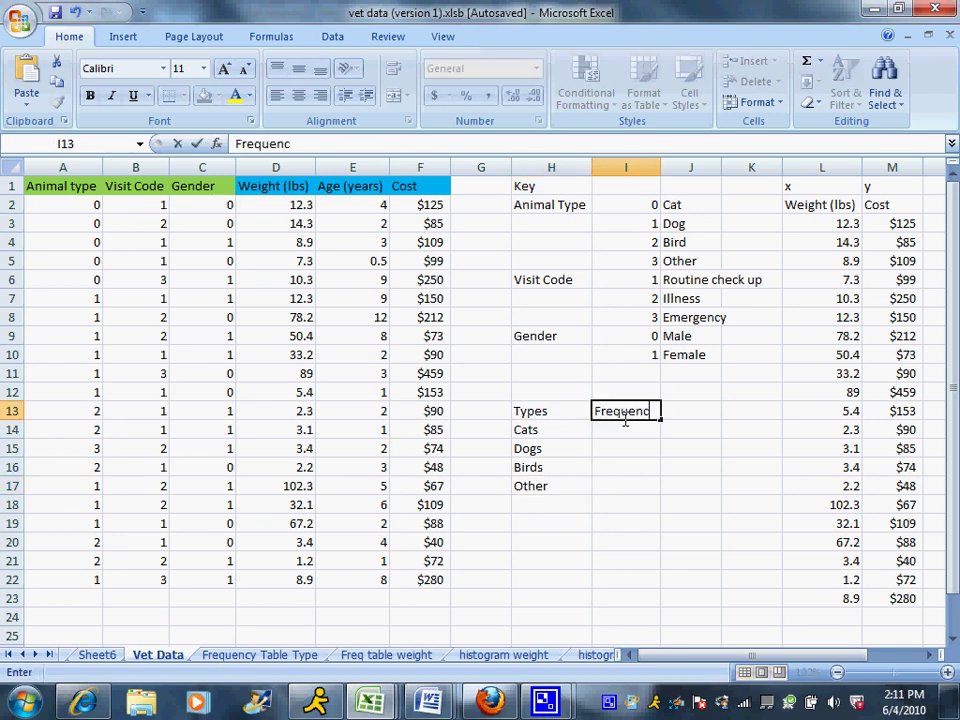
{"action": "type", "text": "y"}
{"action": "key", "text": "Return"}
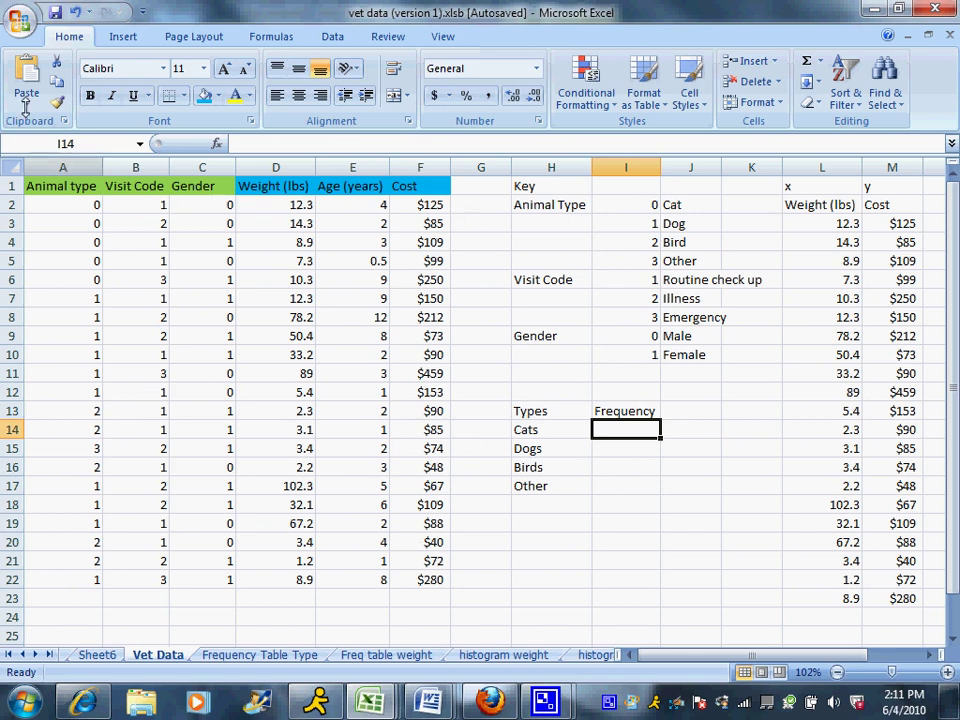
- Search for the COUNTIF function and insert it in I14, the frequency cell for Cats
{"action": "left_click", "coordinate": [120, 37]}
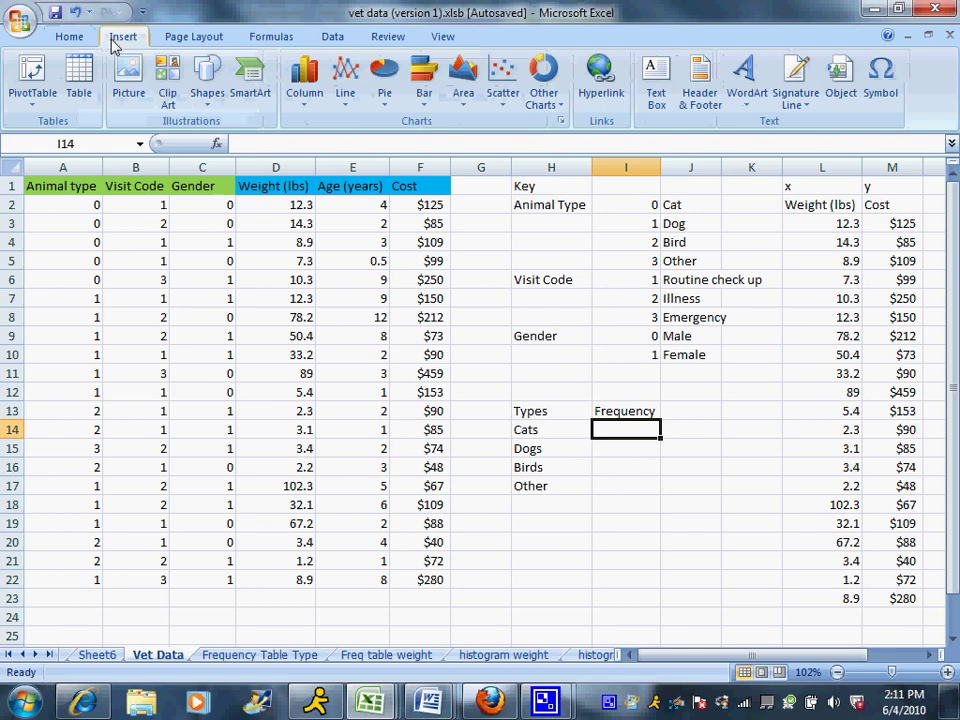
{"action": "left_click", "coordinate": [268, 36]}
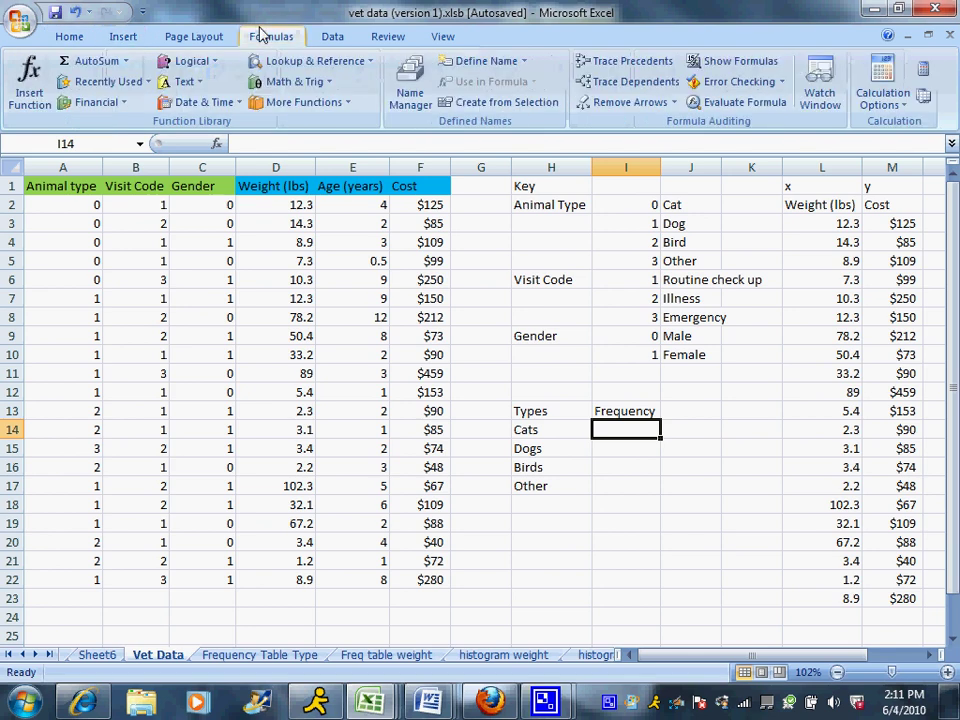
{"action": "left_click", "coordinate": [40, 105]}
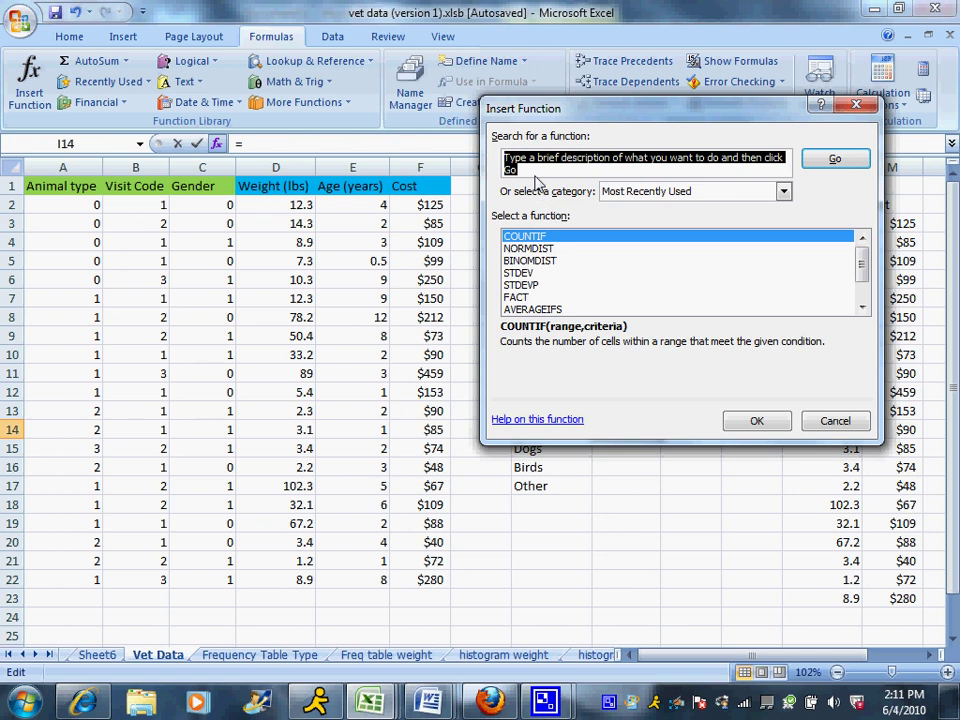
{"action": "type", "text": "countif"}
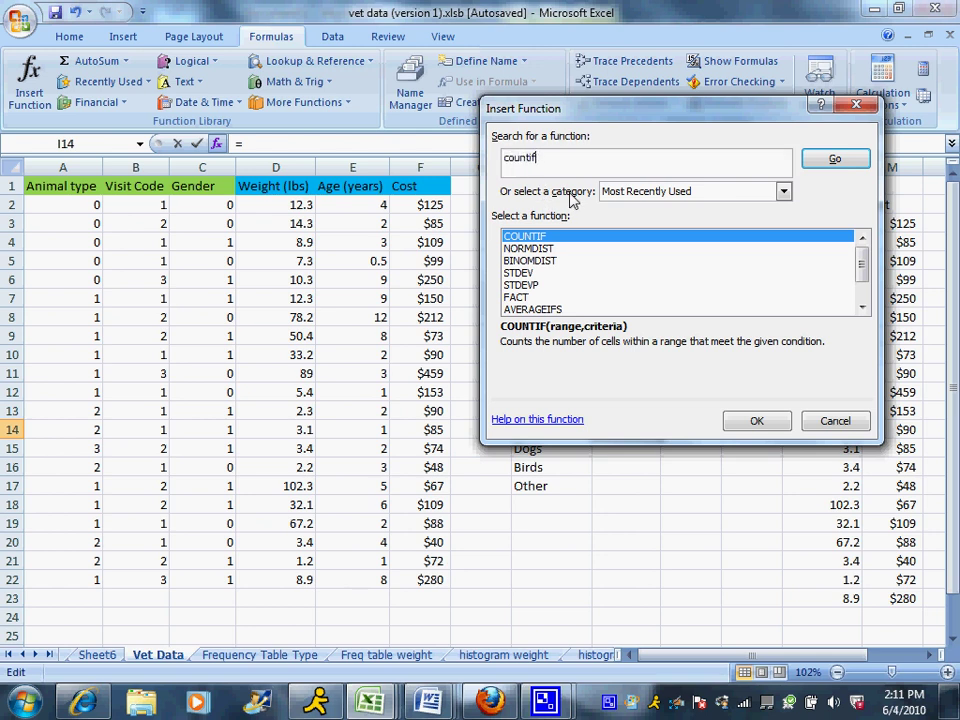
{"action": "key", "text": "Return"}
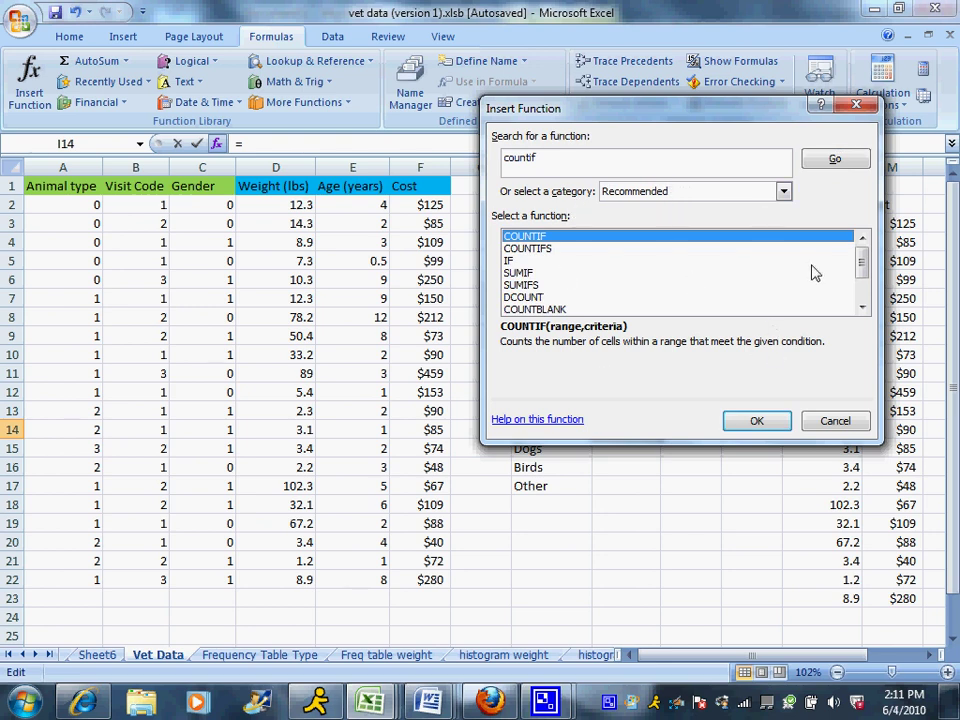
{"action": "left_click", "coordinate": [755, 421]}
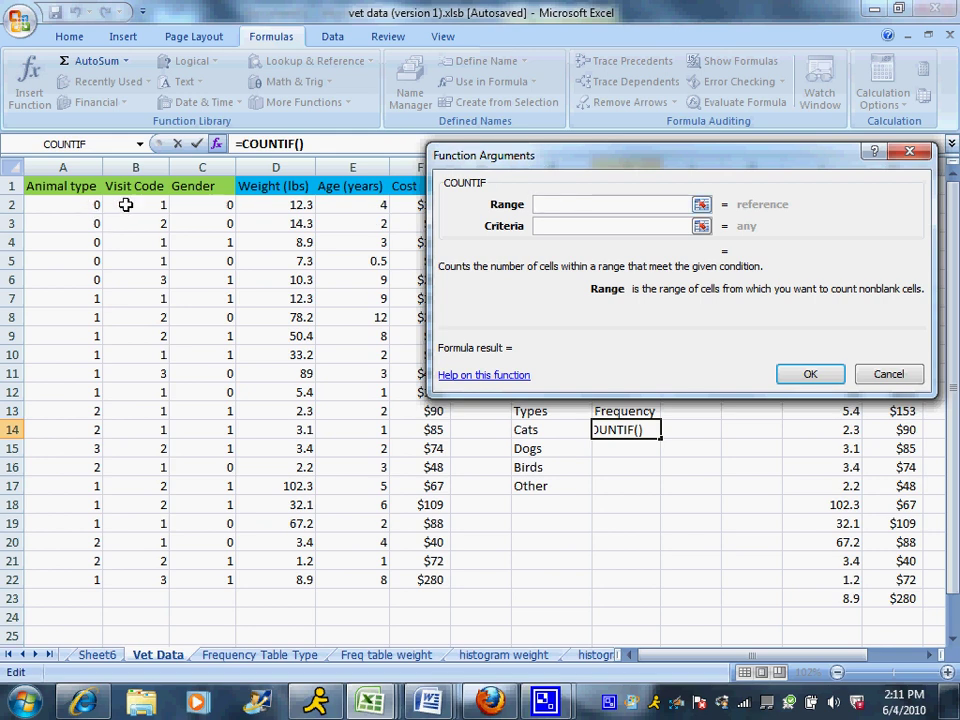
- Count the Cats in I14 by giving COUNTIF the range A1:A22 and the criterion 0
{"action": "left_click_drag", "start_coordinate": [75, 185], "coordinate": [41, 578]}
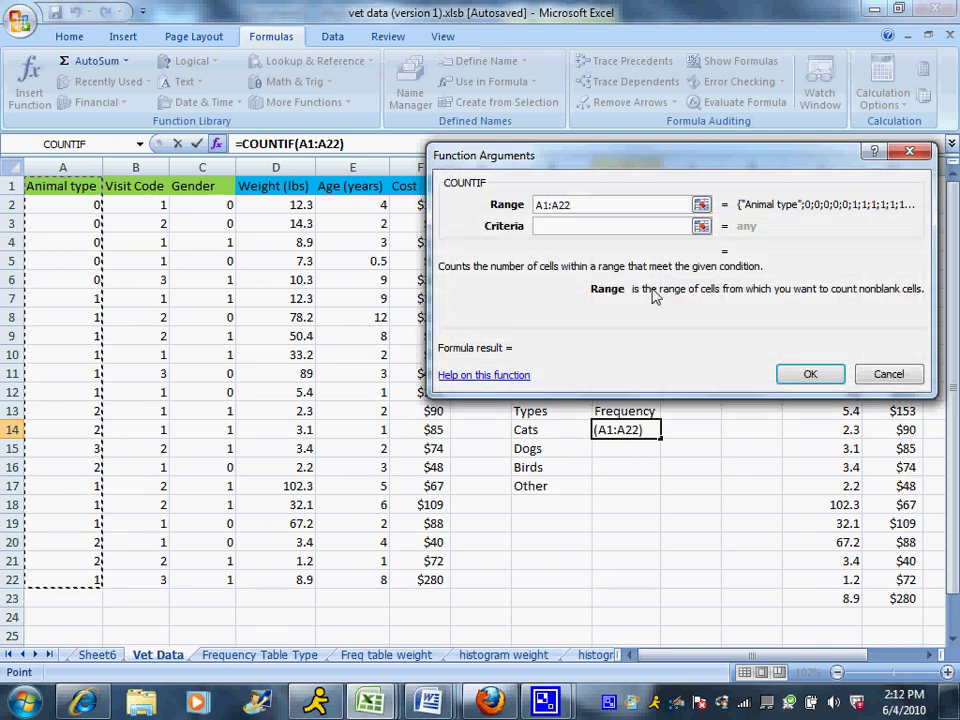
{"action": "left_click", "coordinate": [591, 228]}
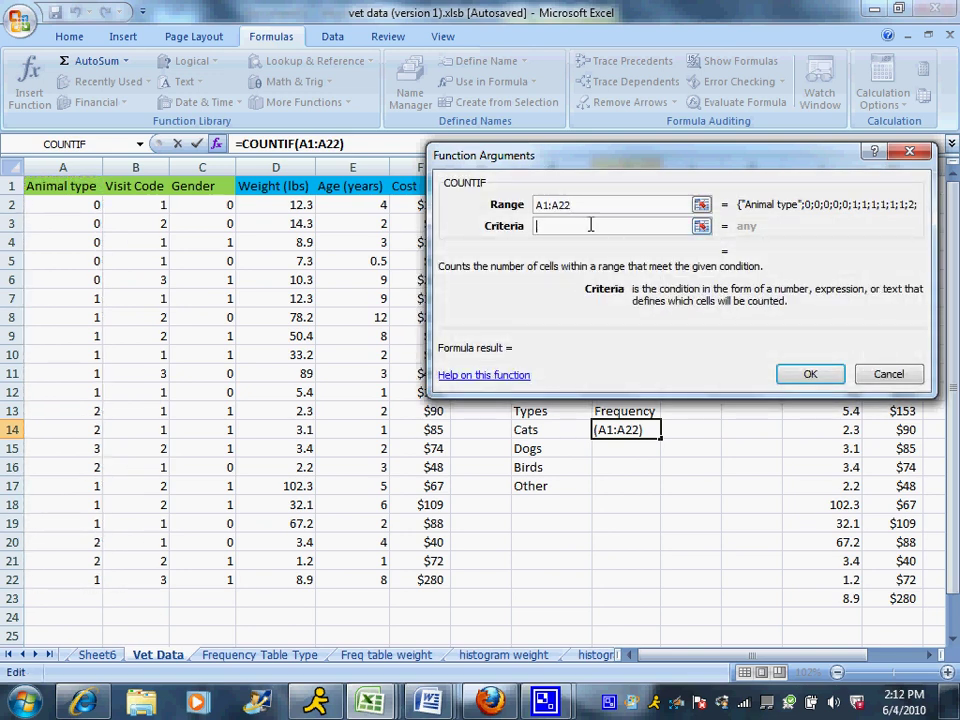
{"action": "left_click_drag", "start_coordinate": [643, 167], "coordinate": [641, 204]}
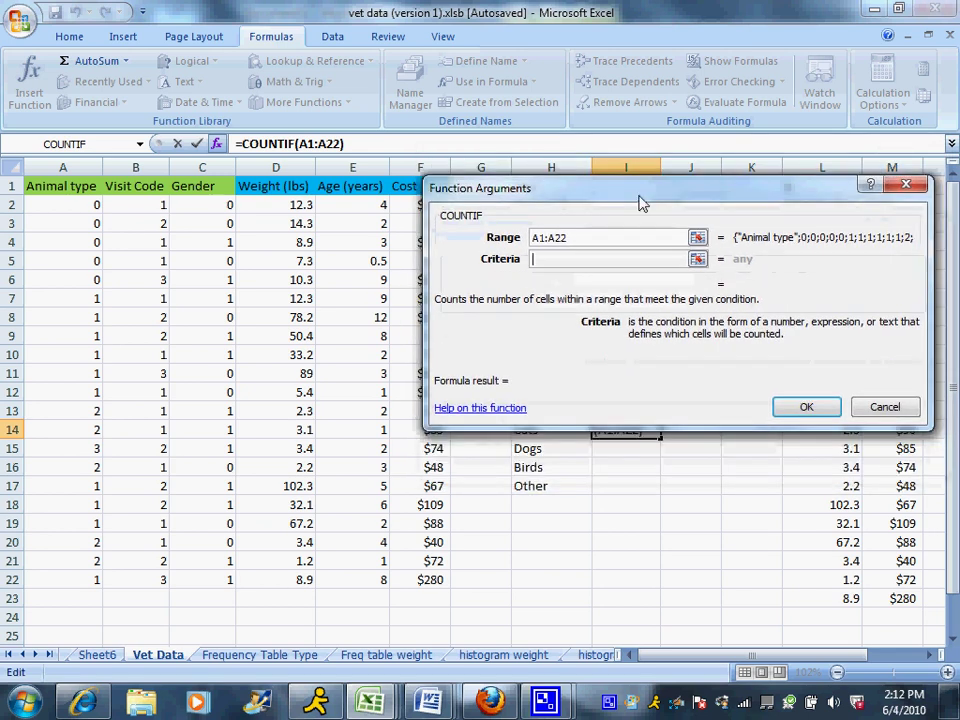
{"action": "type", "text": "0"}
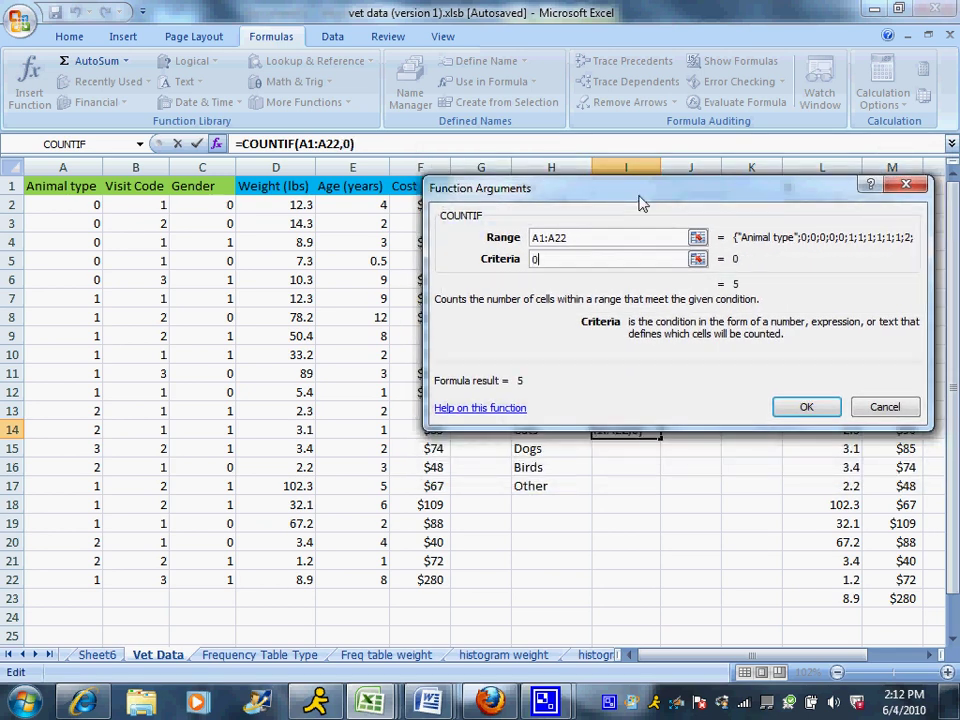
{"action": "left_click", "coordinate": [815, 405]}
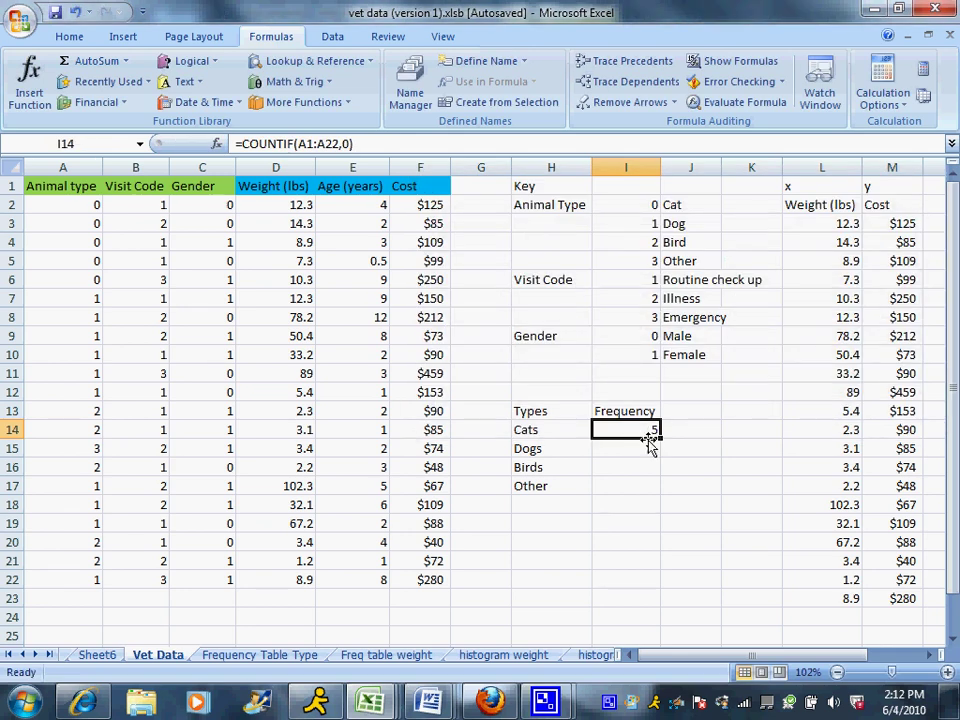
- Try to fill the Cats COUNTIF formula down from I14 to I17, and undo the fill
{"action": "left_click_drag", "start_coordinate": [659, 438], "coordinate": [652, 490]}
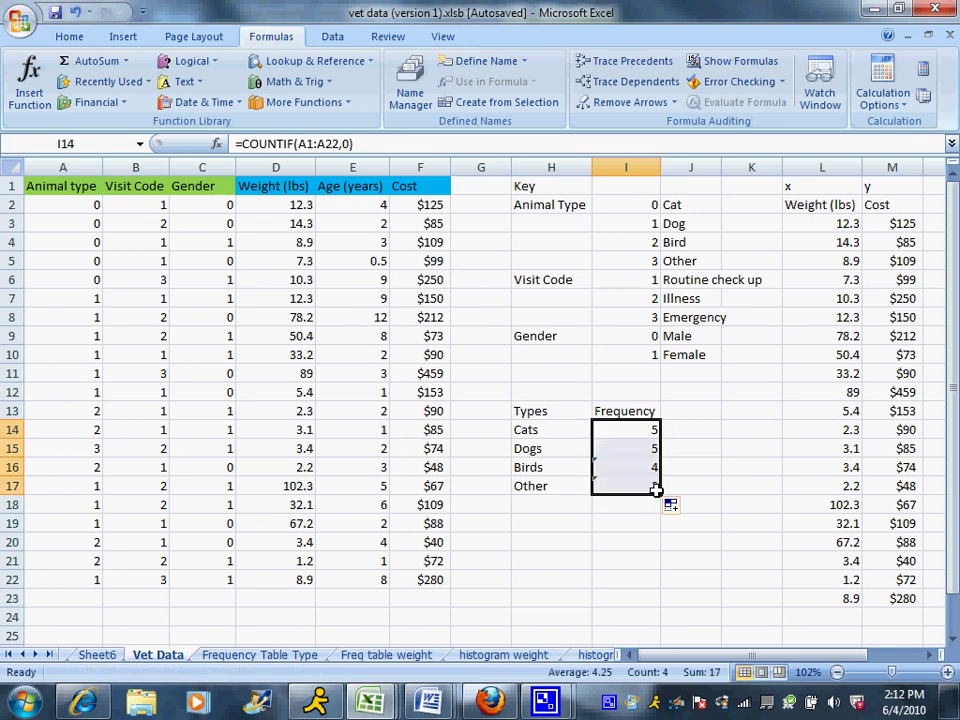
{"action": "left_click", "coordinate": [75, 12]}
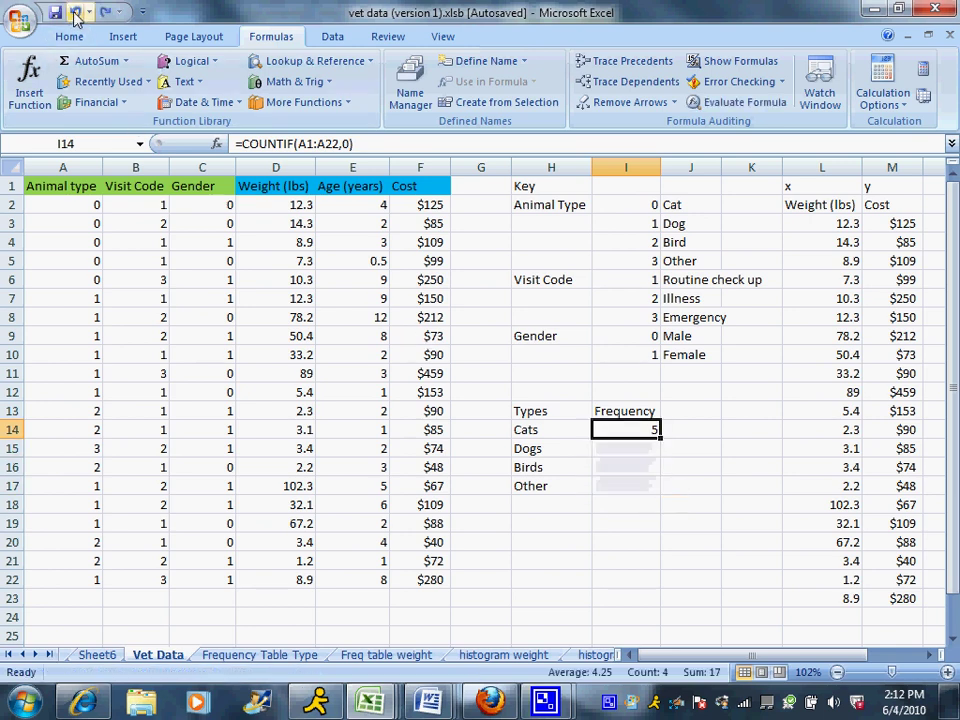
{"action": "left_click", "coordinate": [624, 446]}
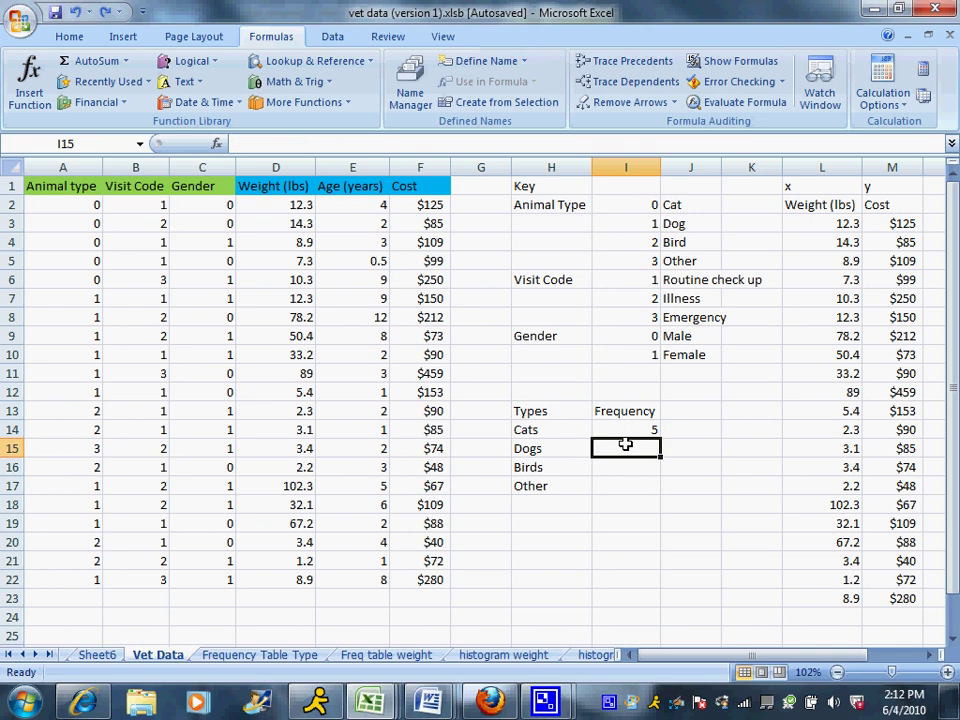
{"action": "left_click", "coordinate": [628, 426]}
- Insert COUNTIF in I15 for Dogs with the range A1:A22 and the criterion 1
{"action": "left_click", "coordinate": [632, 451]}
{"action": "left_click", "coordinate": [30, 84]}
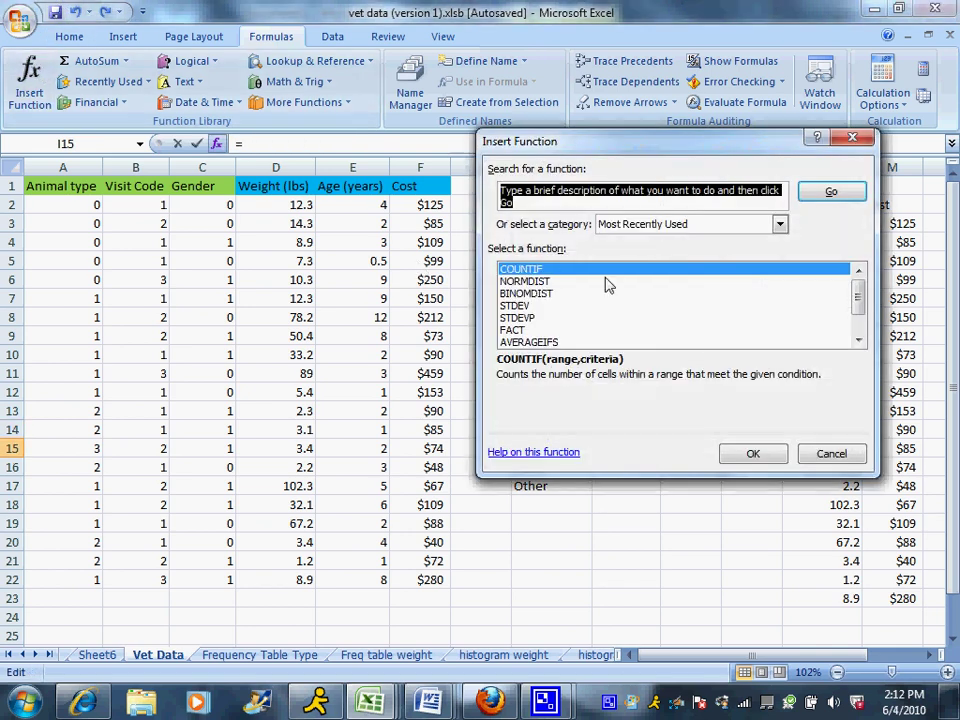
{"action": "double_click", "coordinate": [555, 272]}
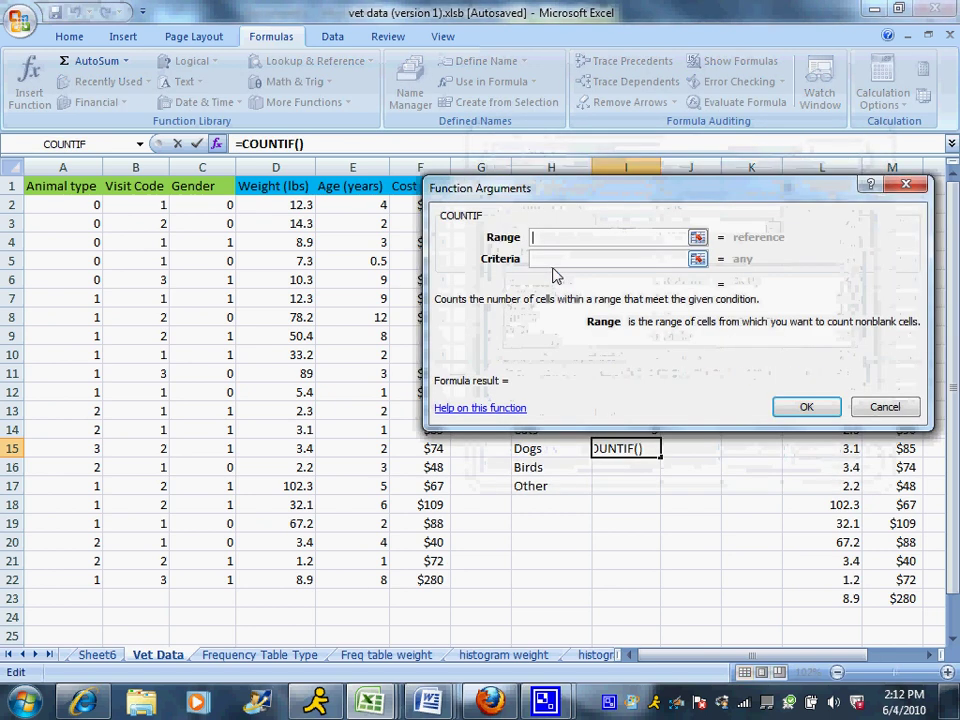
{"action": "left_click_drag", "start_coordinate": [66, 186], "coordinate": [62, 578]}
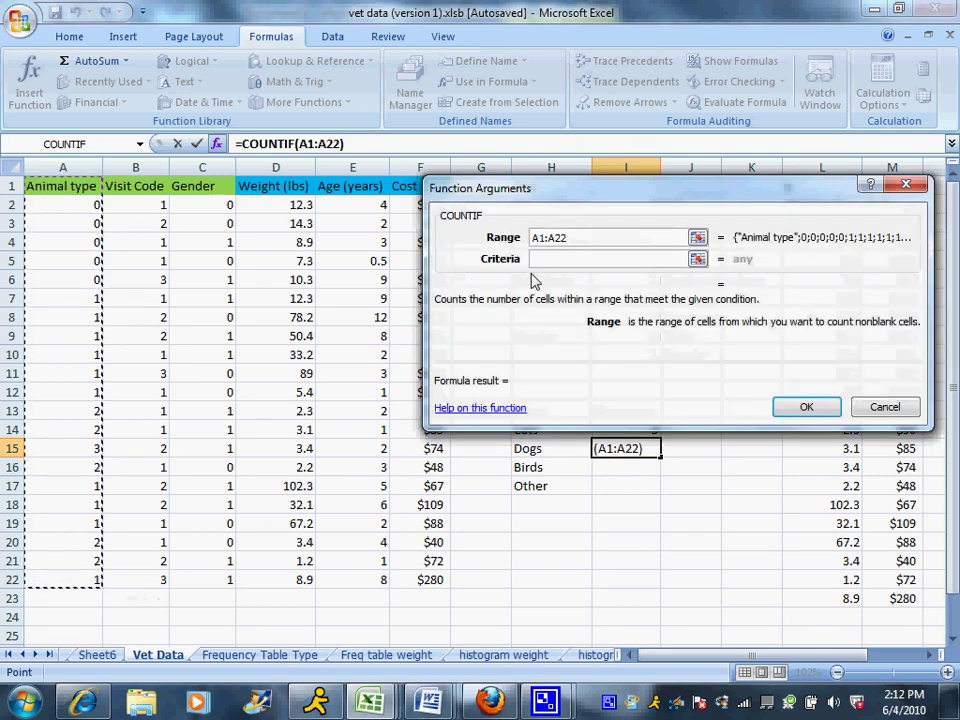
{"action": "left_click", "coordinate": [565, 259]}
{"action": "type", "text": "1"}
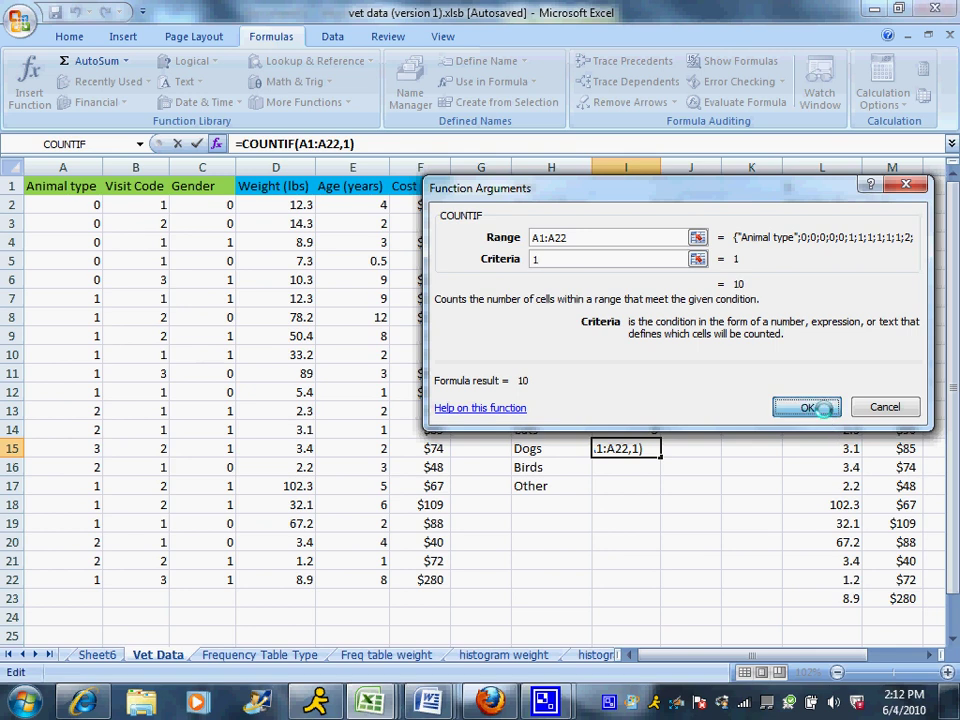
{"action": "left_click", "coordinate": [807, 406]}
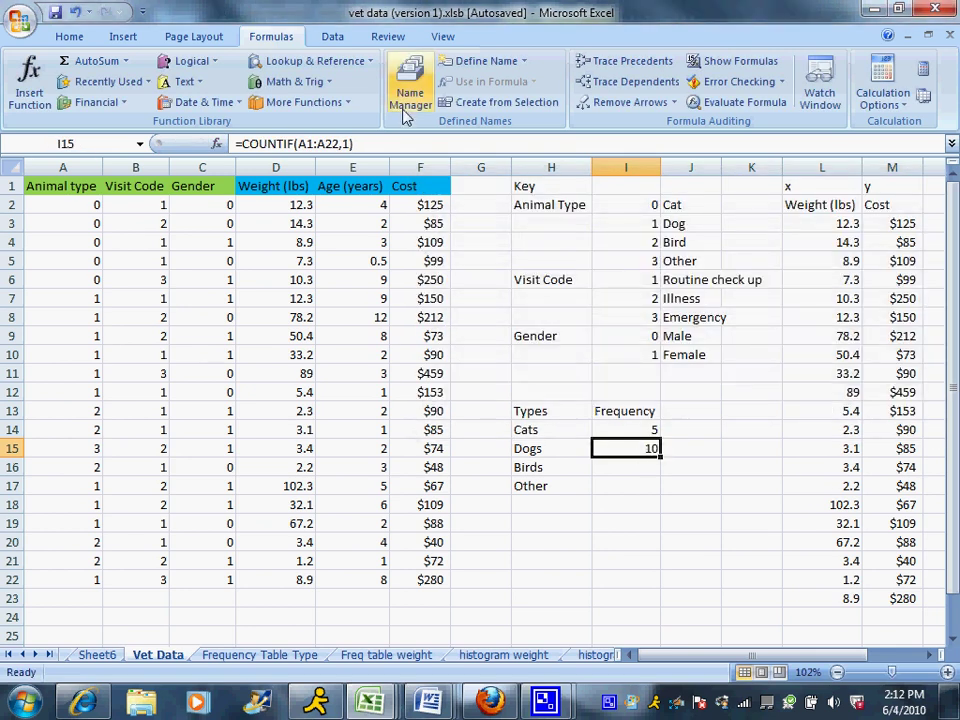
- Copy the text of the Dogs formula =COUNTIF(A1:A22,1) from I15 and leave the cell unedited
{"action": "left_click_drag", "start_coordinate": [362, 143], "coordinate": [243, 143]}
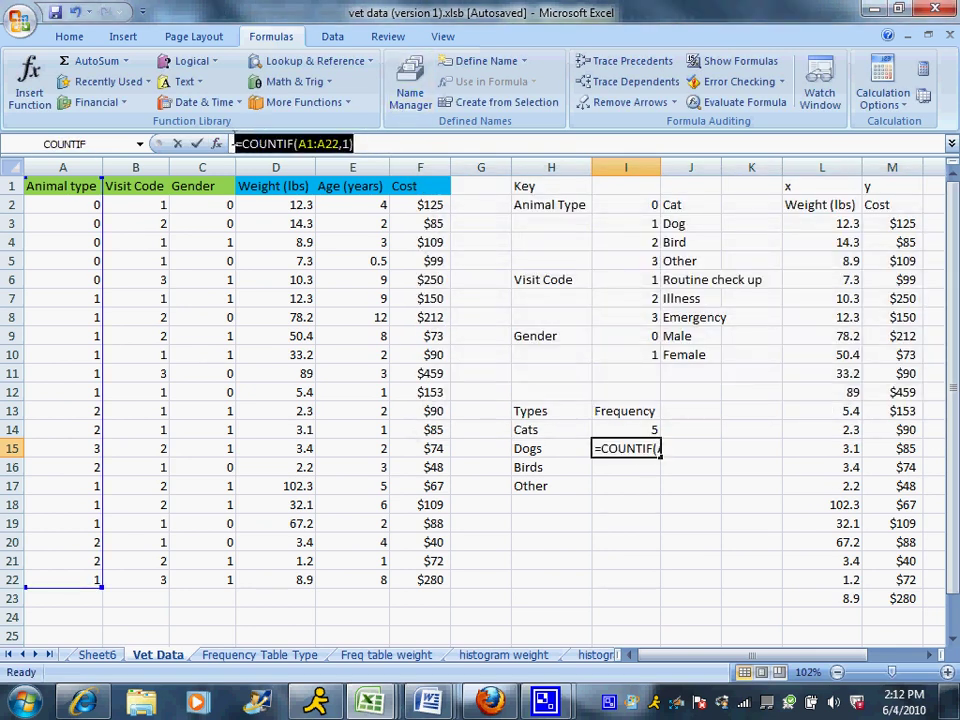
{"action": "right_click", "coordinate": [265, 146]}
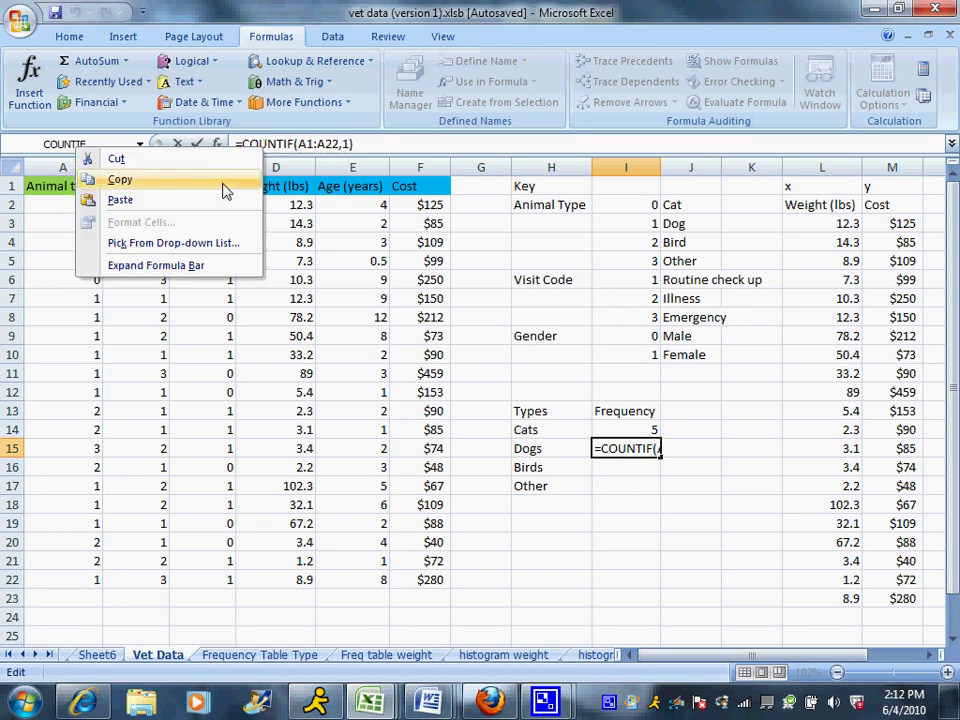
{"action": "left_click", "coordinate": [366, 144]}
{"action": "right_click", "coordinate": [265, 145]}
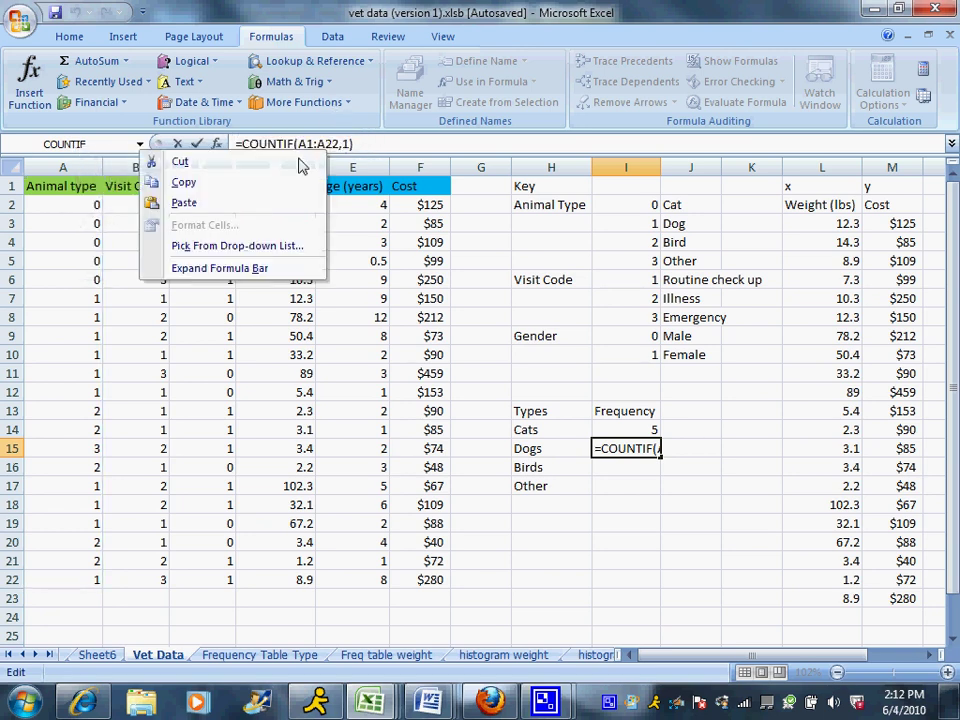
{"action": "left_click", "coordinate": [285, 180]}
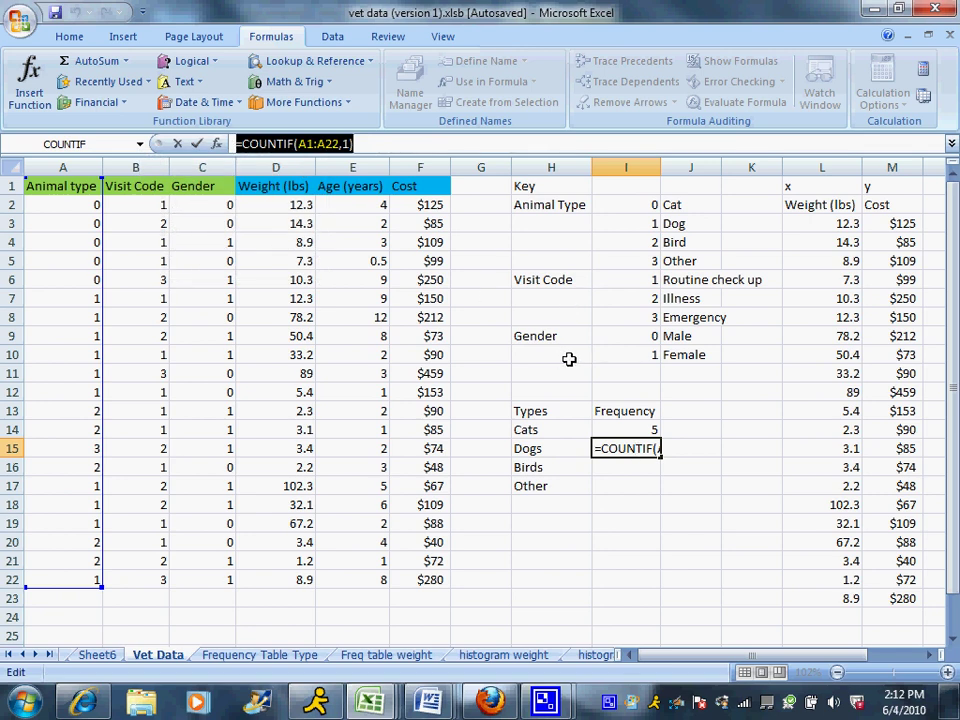
{"action": "key", "text": "Return"}
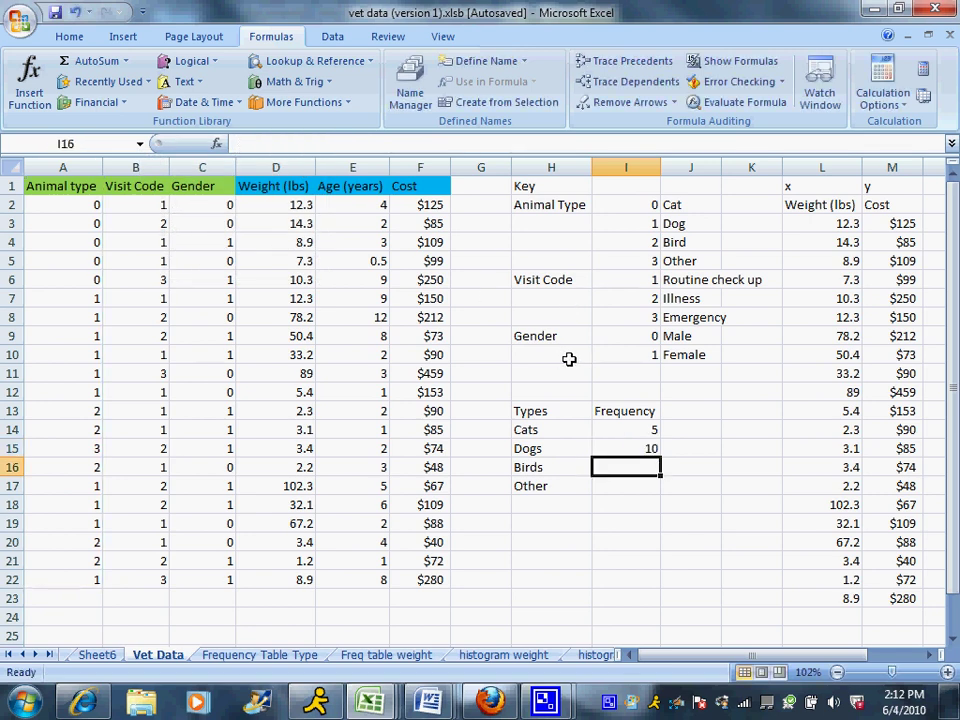
- Paste the copied COUNTIF formula into I16 for Birds and change its criterion to the Bird code 2
{"action": "left_click", "coordinate": [323, 145]}
{"action": "right_click", "coordinate": [323, 145]}
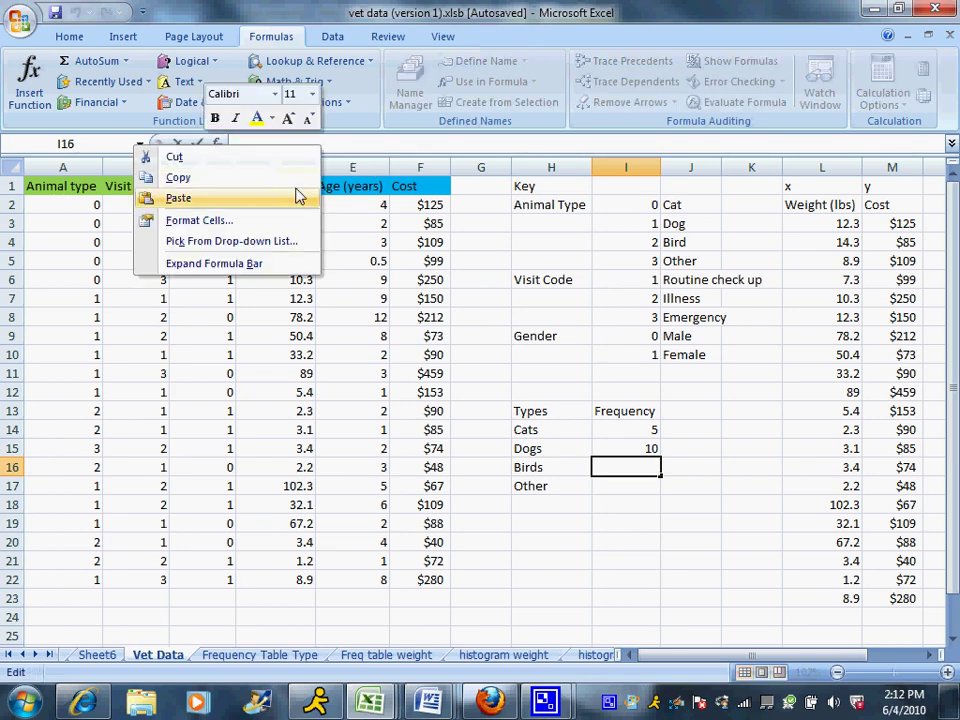
{"action": "left_click", "coordinate": [296, 195]}
{"action": "left_click", "coordinate": [349, 143]}
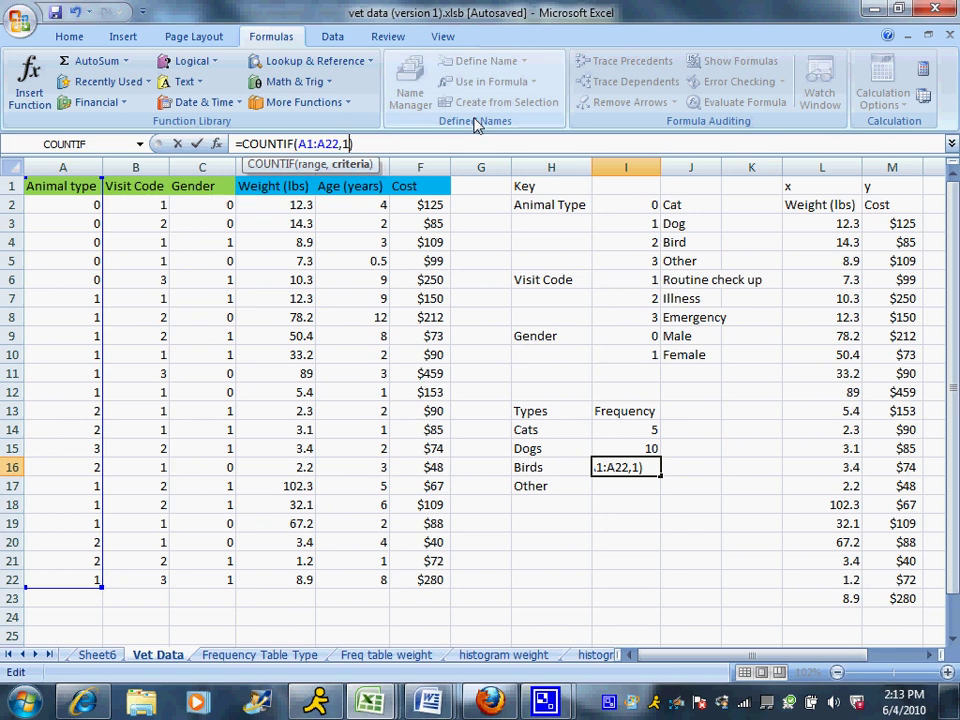
{"action": "key", "text": "BackSpace"}
{"action": "key", "text": "Return"}
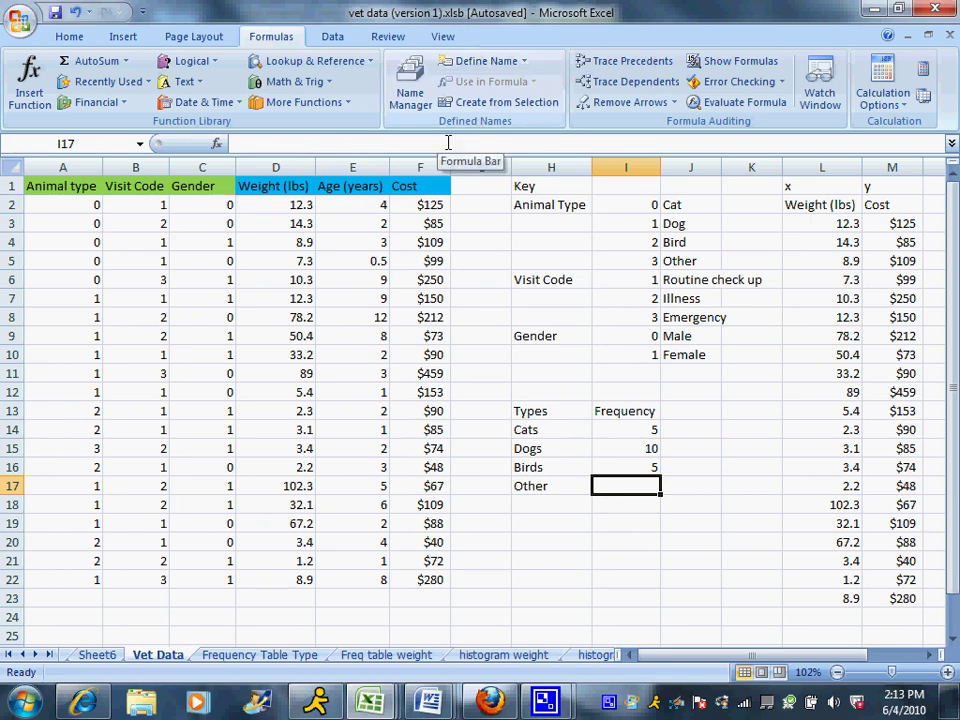
- Paste the copied COUNTIF formula into I17 for Other and change its criterion to 3
{"action": "right_click", "coordinate": [448, 143]}
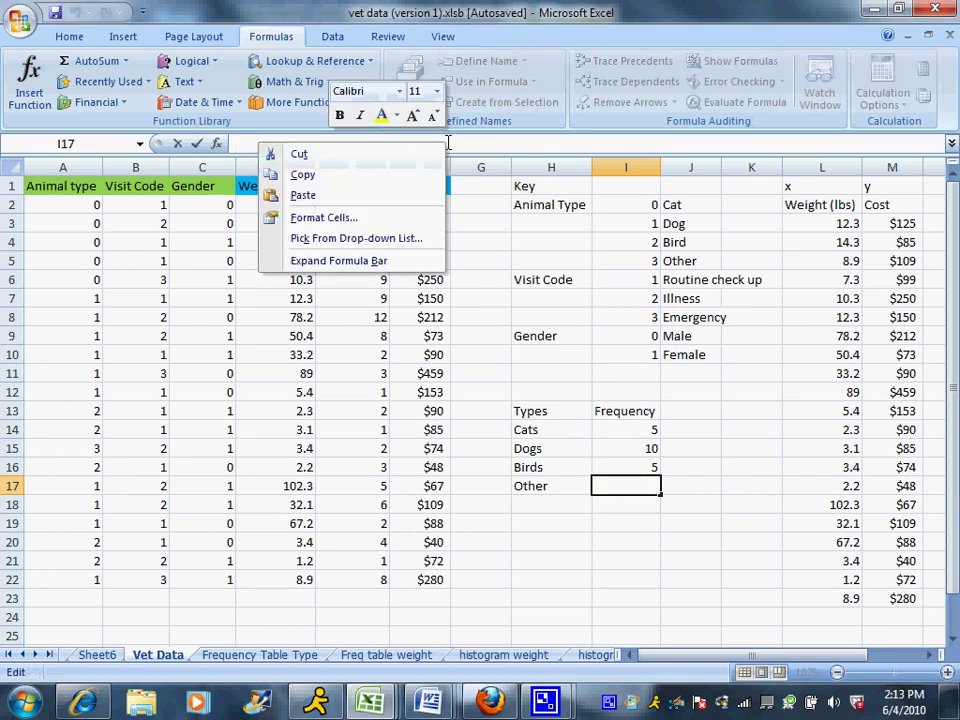
{"action": "left_click", "coordinate": [430, 195]}
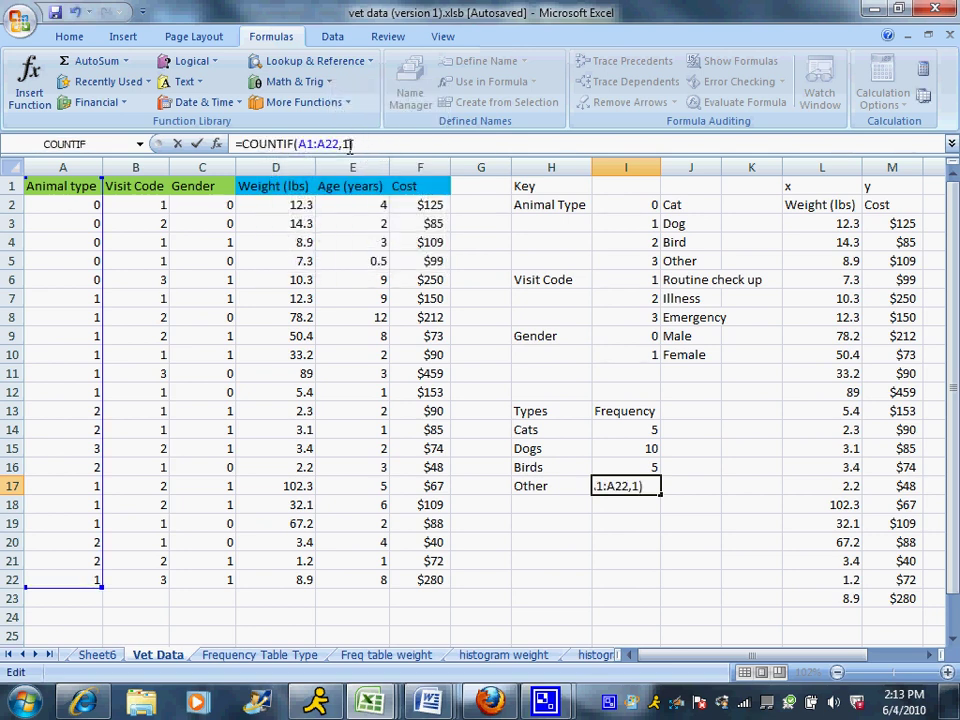
{"action": "left_click", "coordinate": [345, 143]}
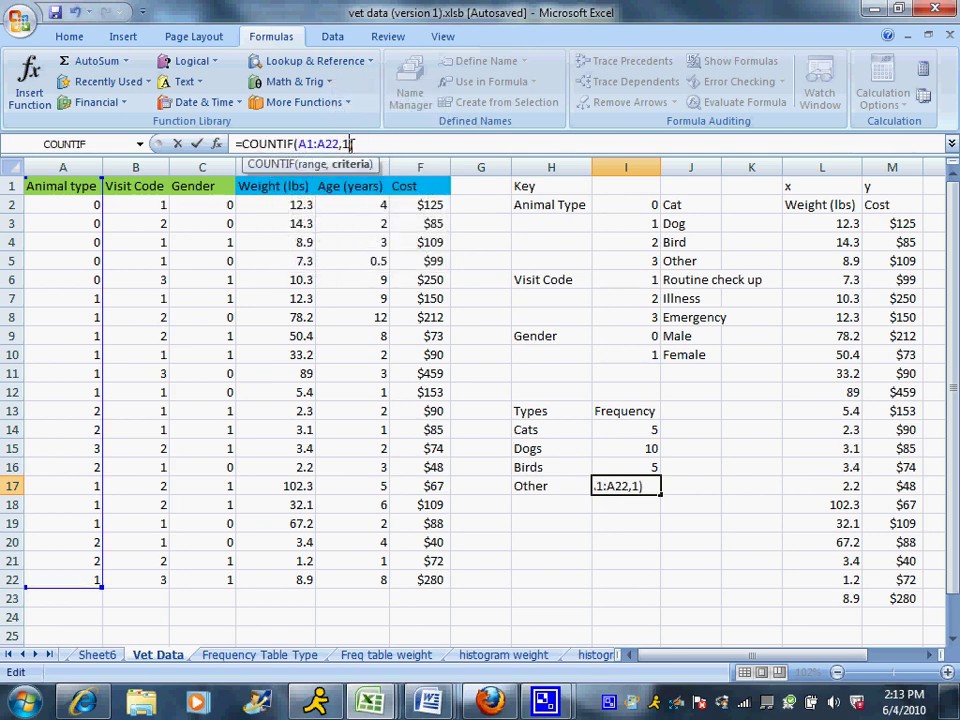
{"action": "key", "text": "BackSpace"}
{"action": "type", "text": "3"}
{"action": "key", "text": "Return"}
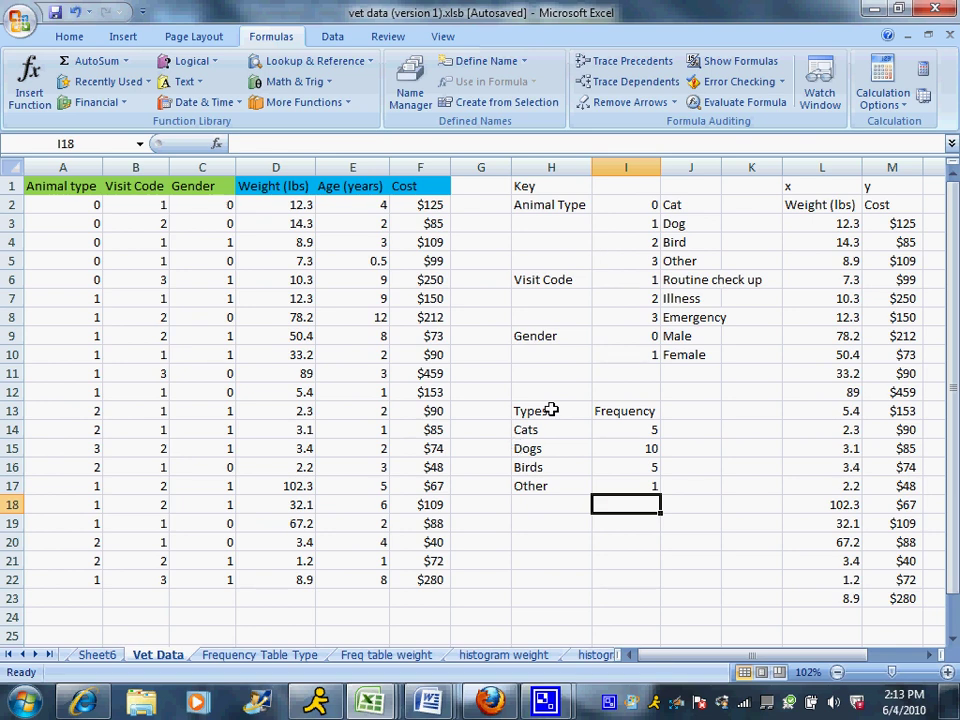
- Apply outline and inside borders to the Types and Frequency table in H13:I17
{"action": "left_click_drag", "start_coordinate": [551, 410], "coordinate": [596, 482]}
{"action": "left_click", "coordinate": [596, 521]}
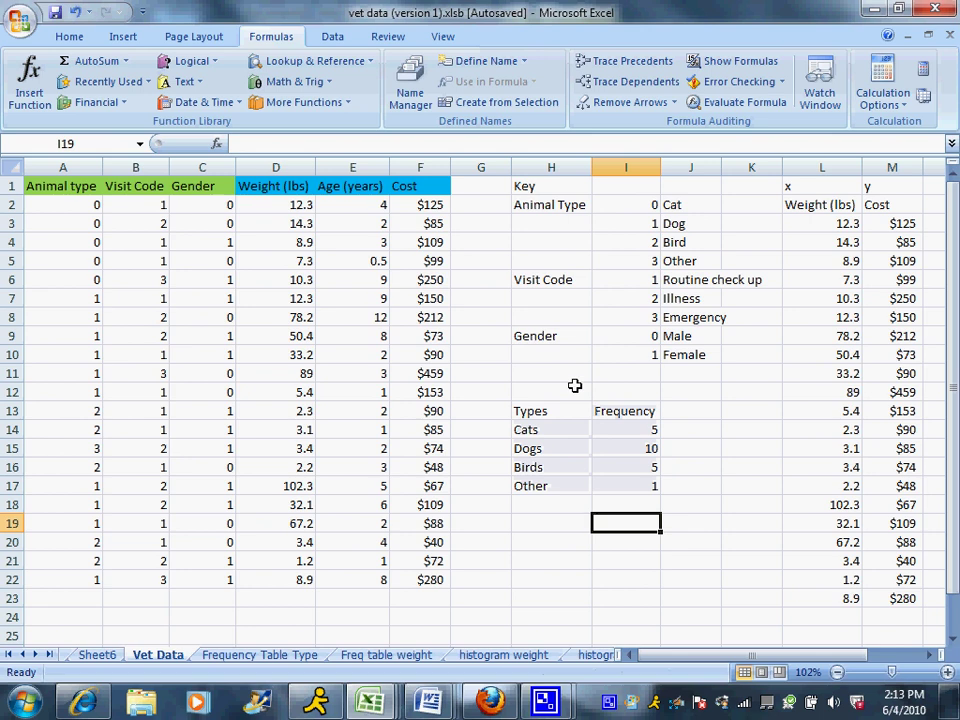
{"action": "left_click_drag", "start_coordinate": [551, 412], "coordinate": [604, 482]}
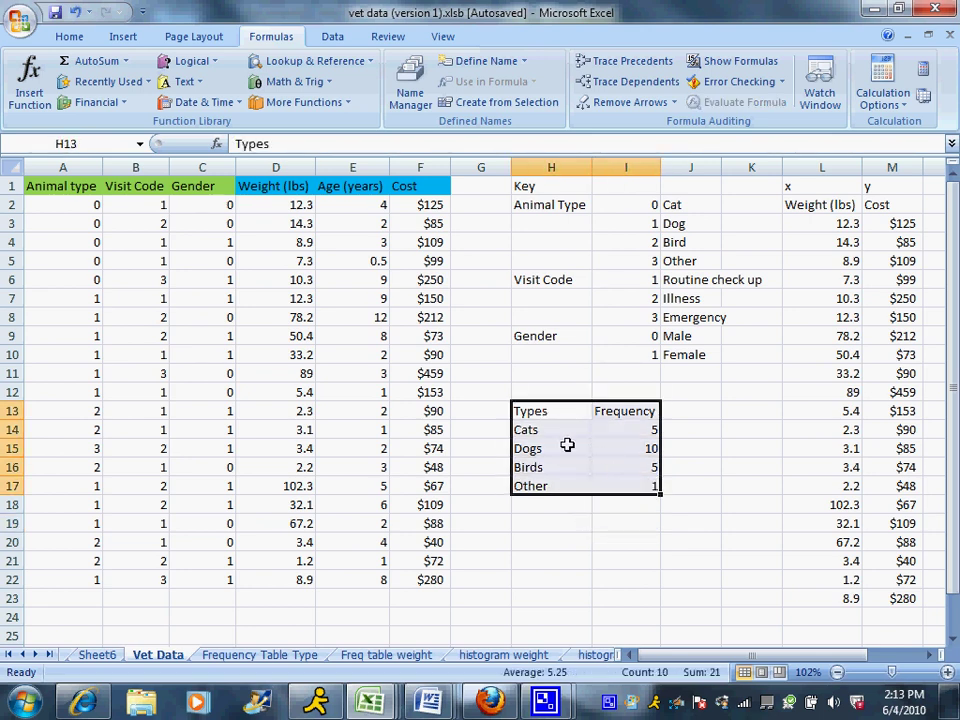
{"action": "right_click", "coordinate": [567, 445]}
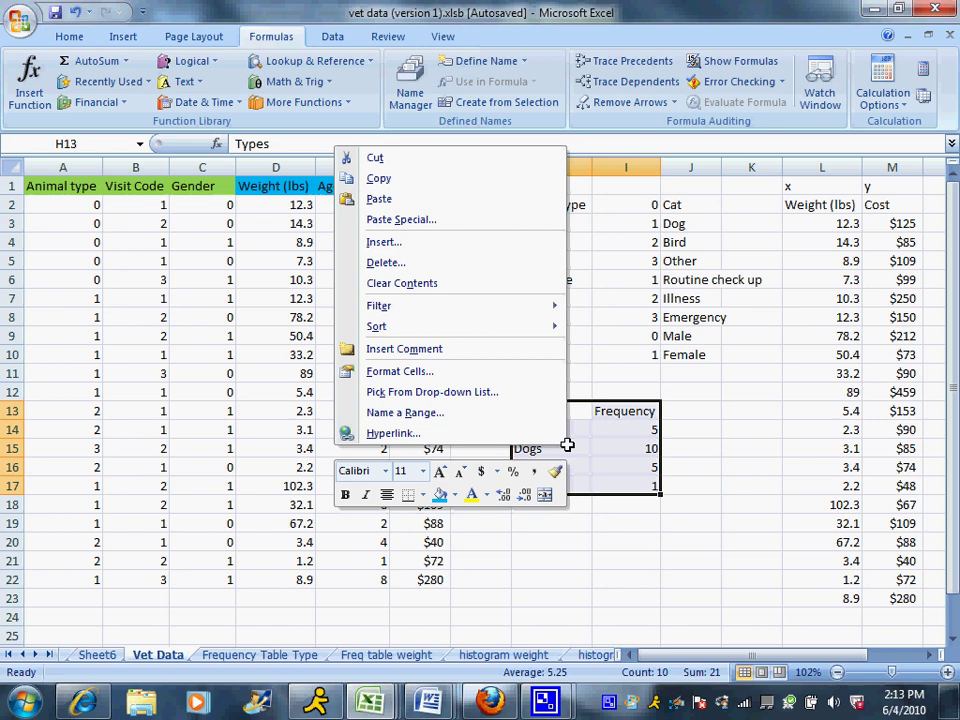
{"action": "left_click", "coordinate": [476, 190]}
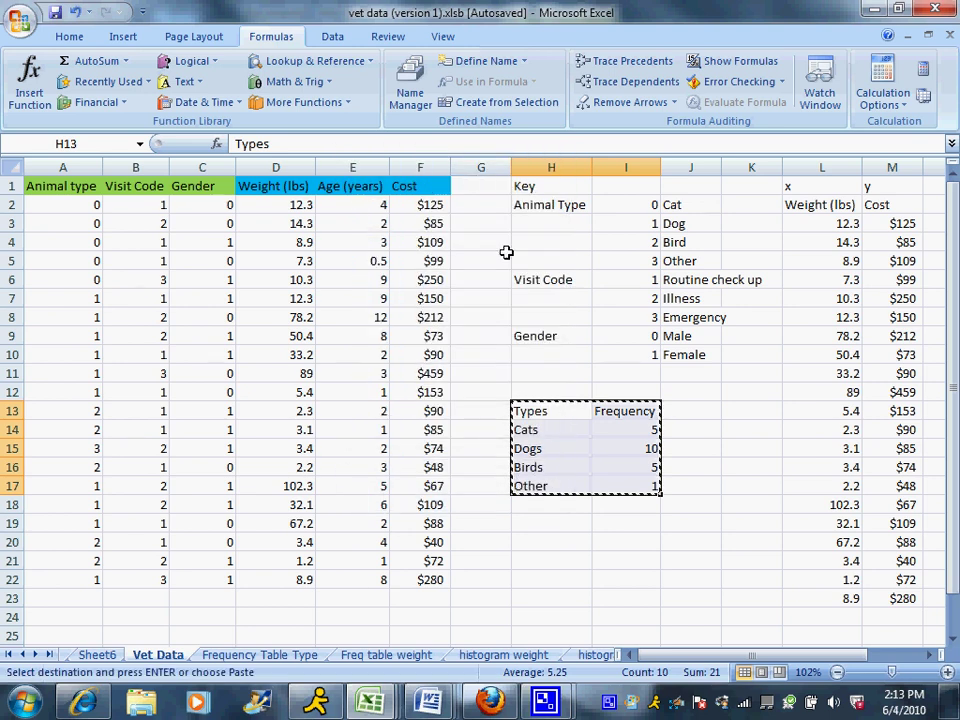
{"action": "right_click", "coordinate": [601, 442]}
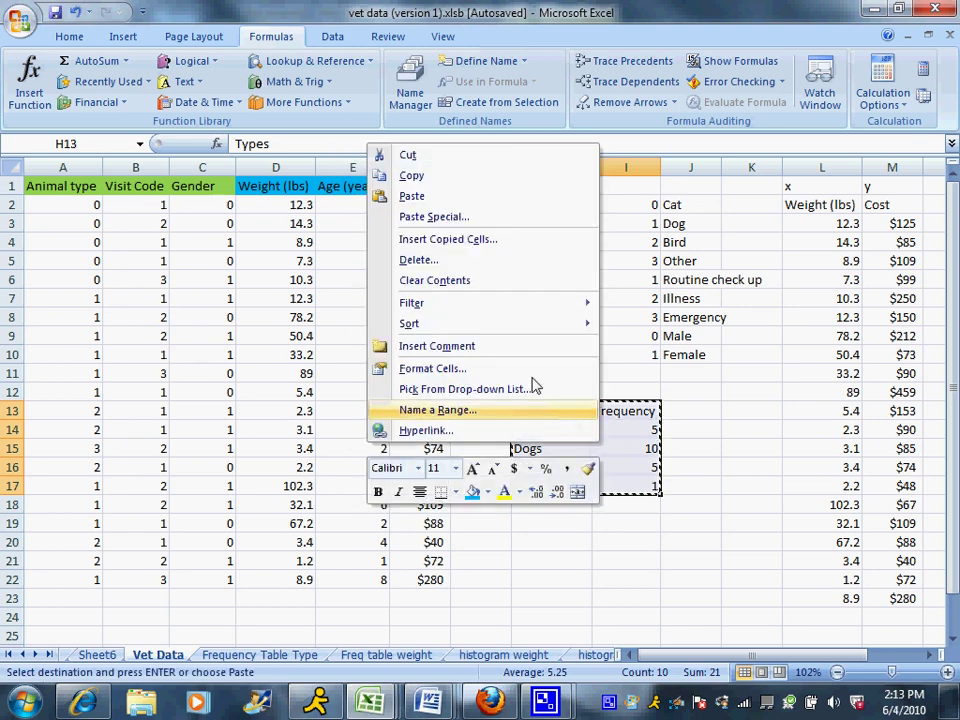
{"action": "left_click", "coordinate": [497, 367]}
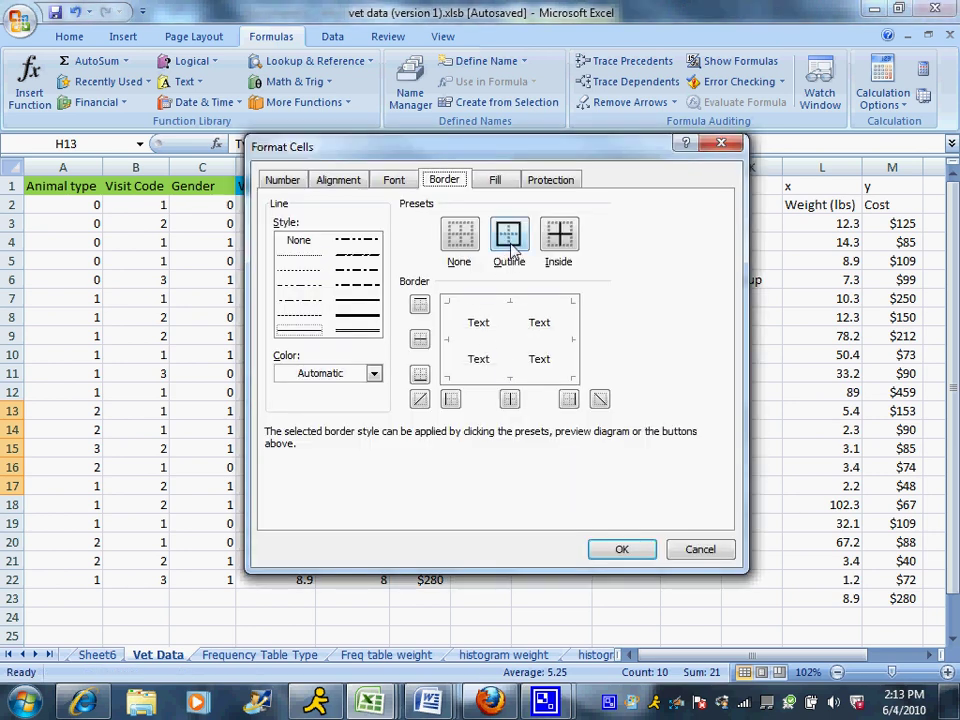
{"action": "left_click", "coordinate": [511, 246]}
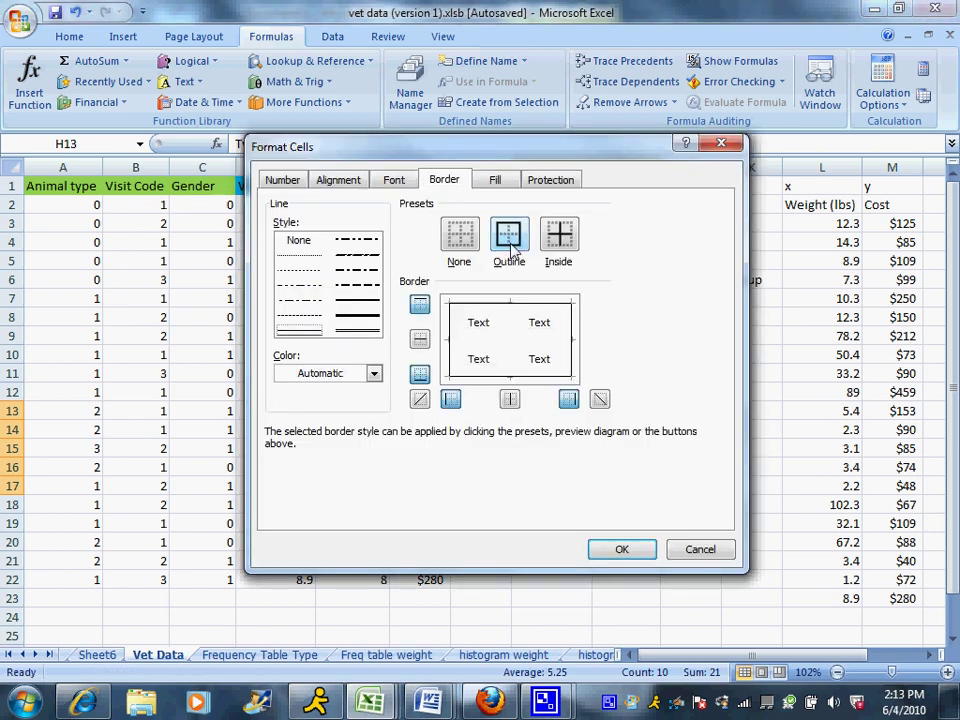
{"action": "left_click", "coordinate": [563, 250]}
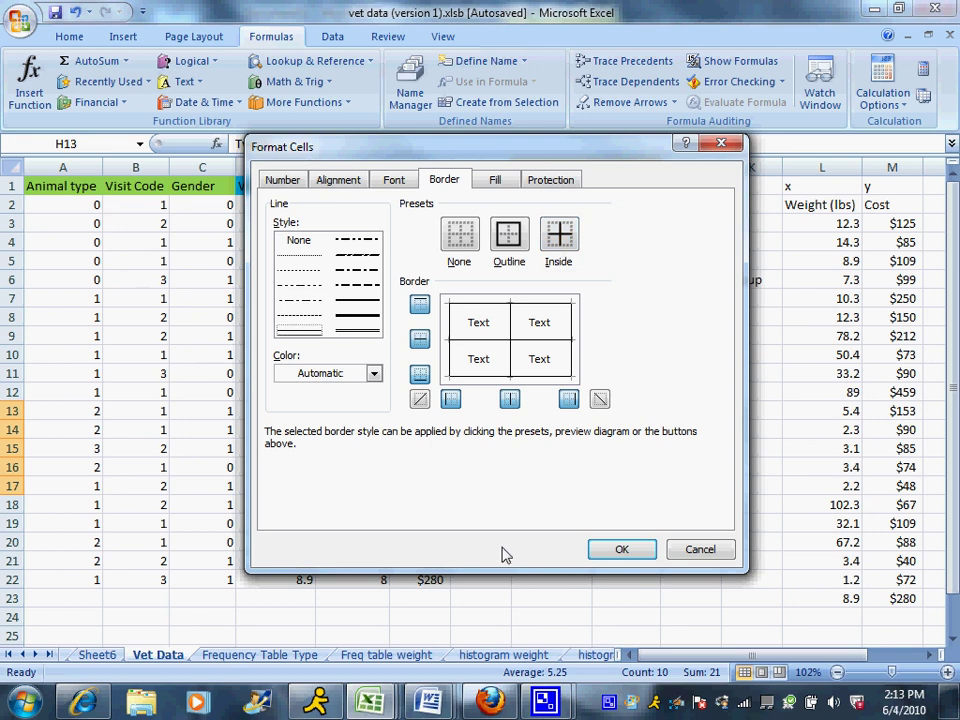
{"action": "left_click", "coordinate": [622, 551]}
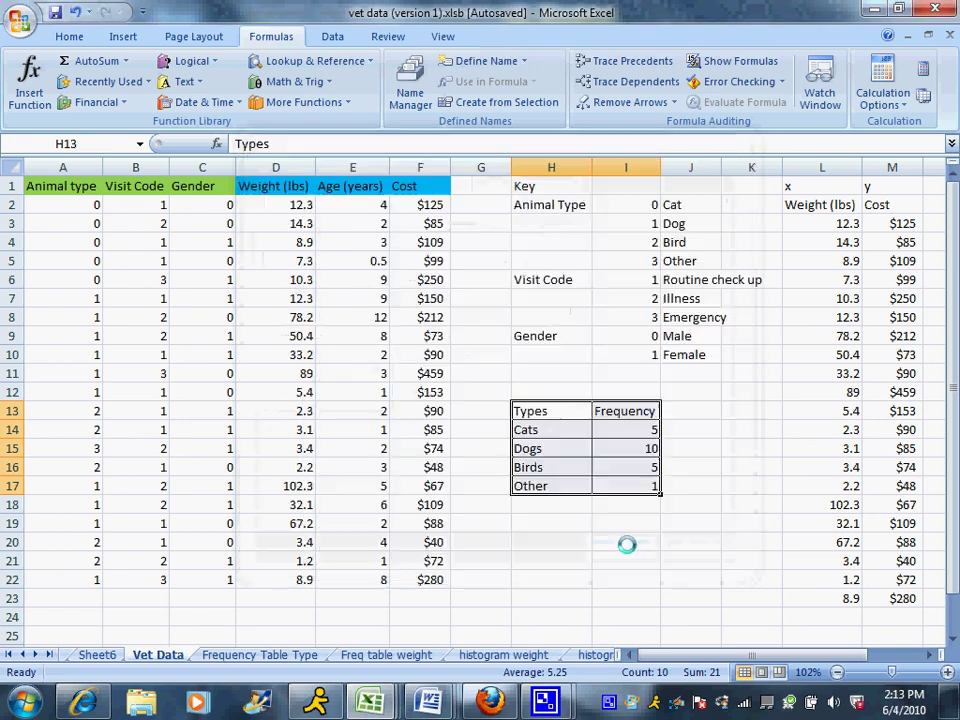
- Copy the bordered frequency table H13:I17, switch to Document11 in Word and paste it below the existing table
{"action": "right_click", "coordinate": [565, 450]}
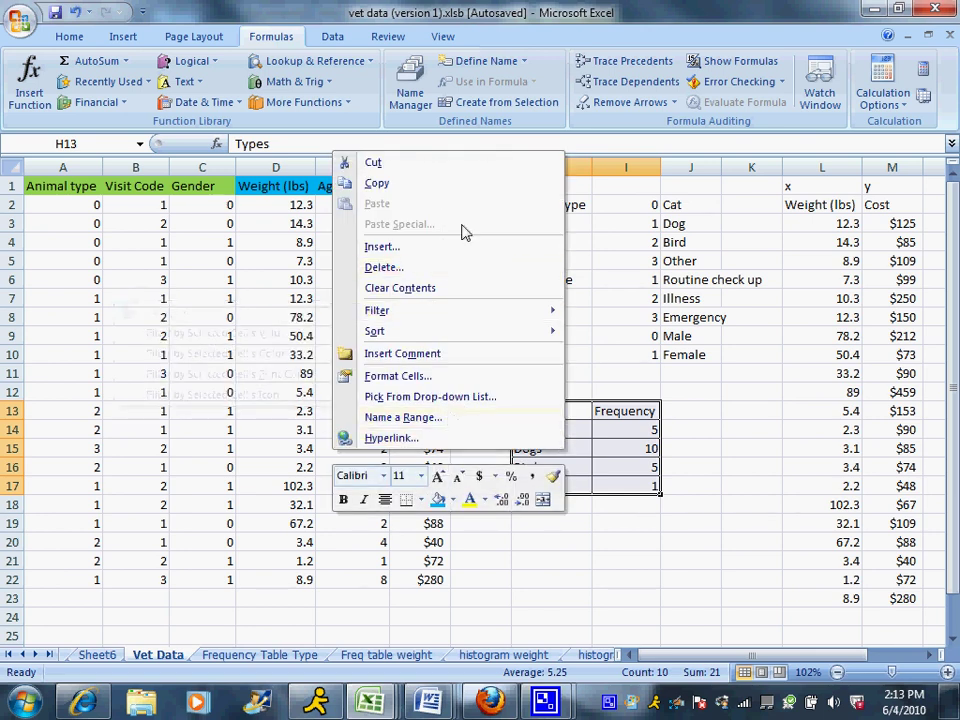
{"action": "left_click", "coordinate": [452, 185]}
{"action": "mouse_move", "coordinate": [422, 708]}
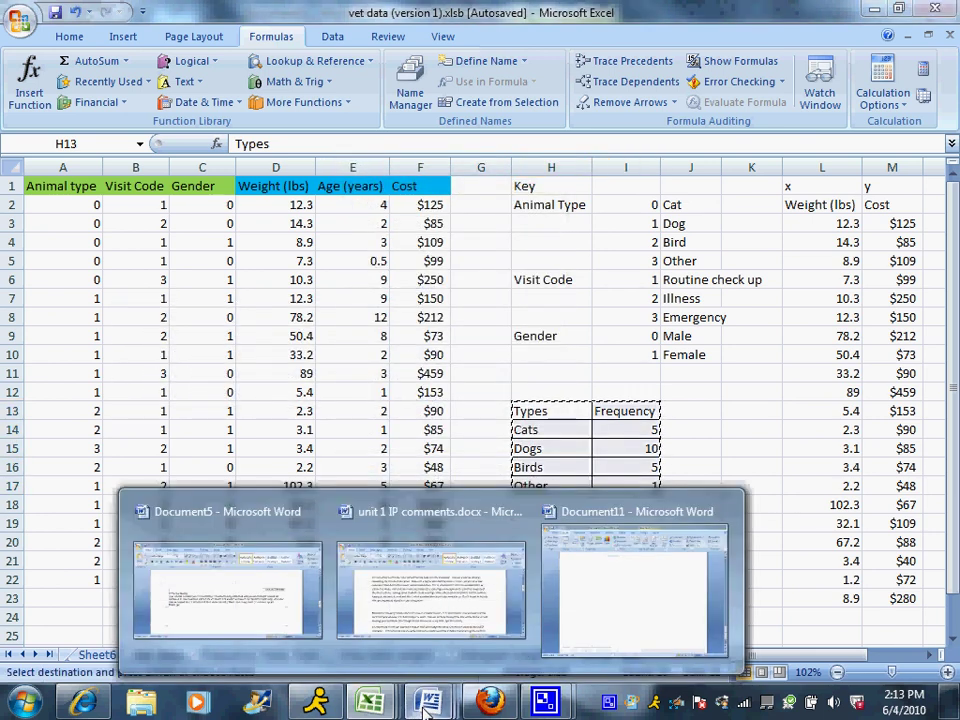
{"action": "left_click", "coordinate": [606, 612]}
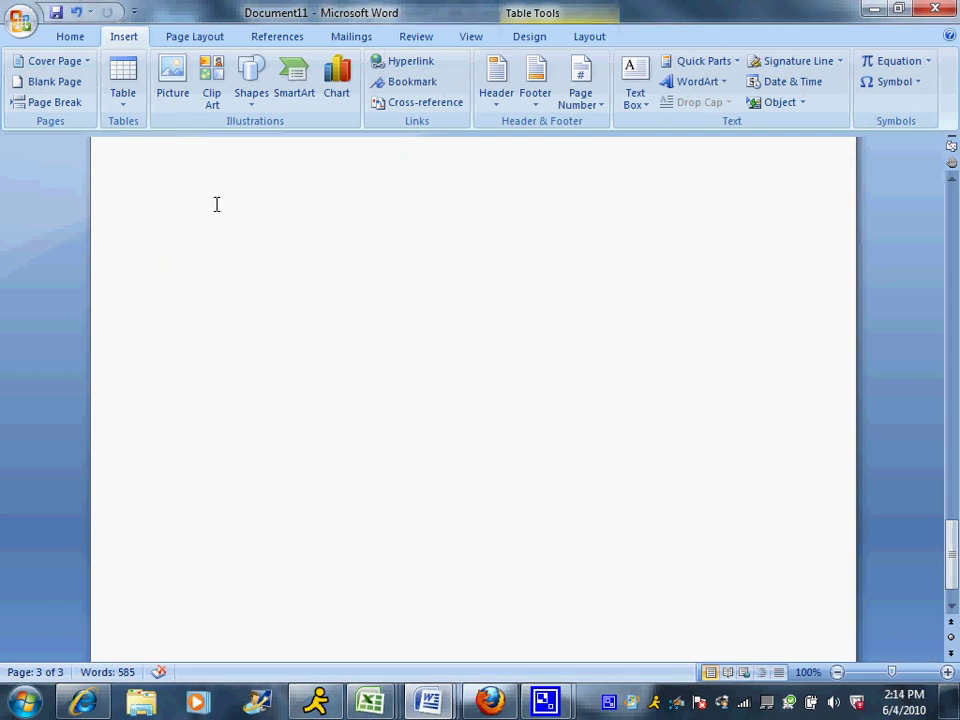
{"action": "right_click", "coordinate": [196, 293]}
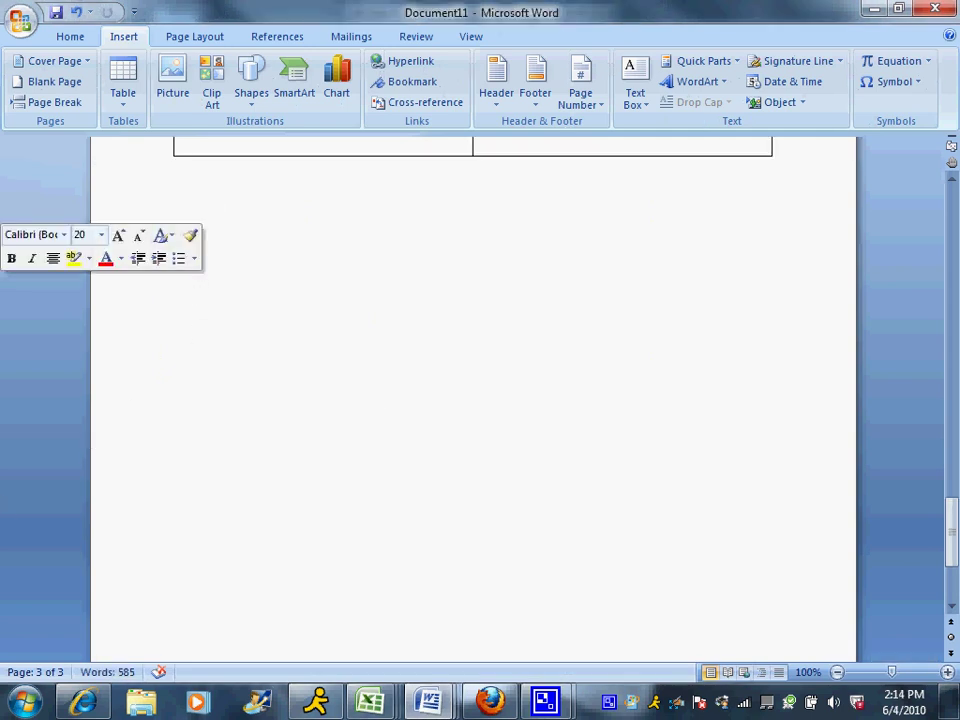
{"action": "left_click", "coordinate": [303, 354]}
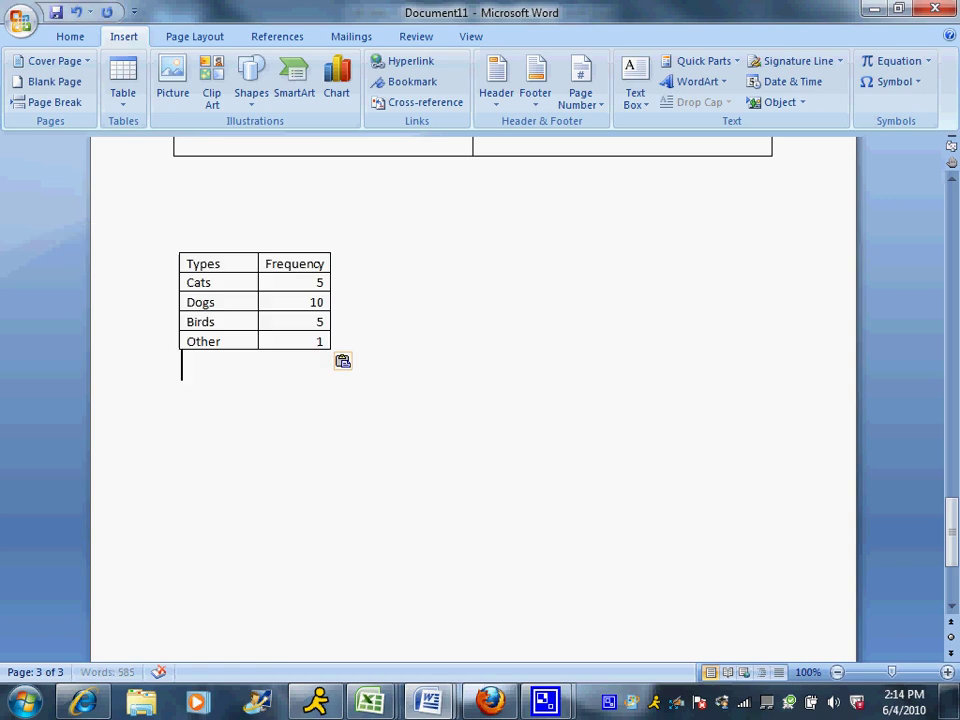